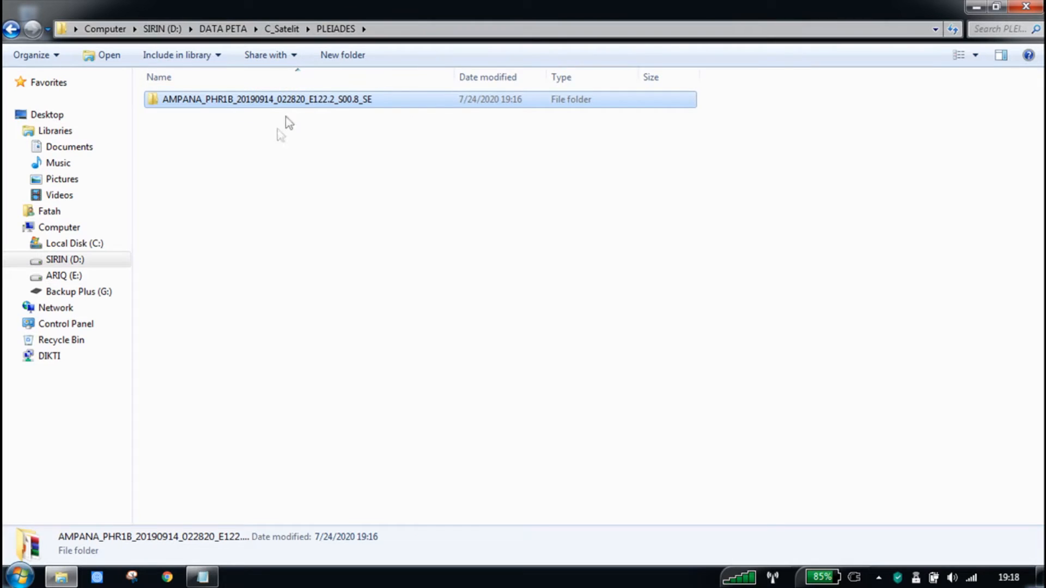
# Examine the files in the AMPANA scene's IMG_PHR1B_MS_001 folder, especially the RPC_PHR1B_MS XML file.
pyautogui.click(293, 130)
pyautogui.click(295, 104)
pyautogui.doubleClick(299, 101)
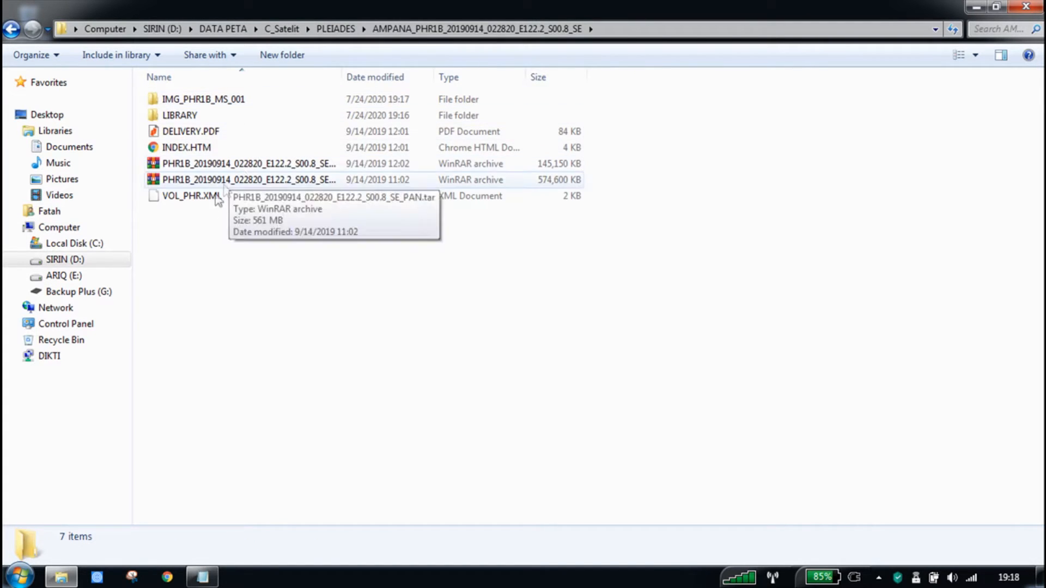
pyautogui.click(223, 101)
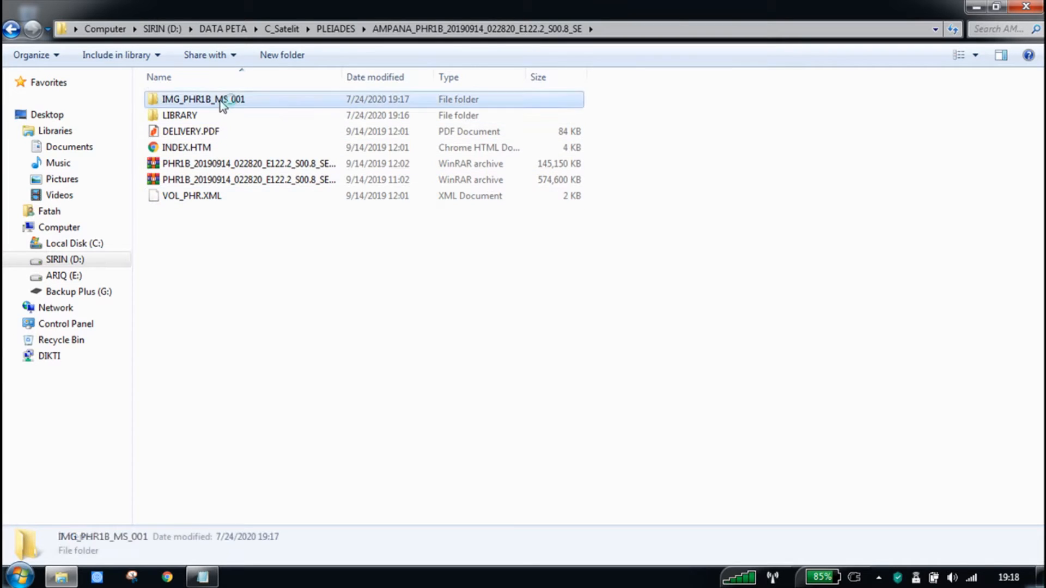
pyautogui.doubleClick(220, 101)
pyautogui.click(183, 263)
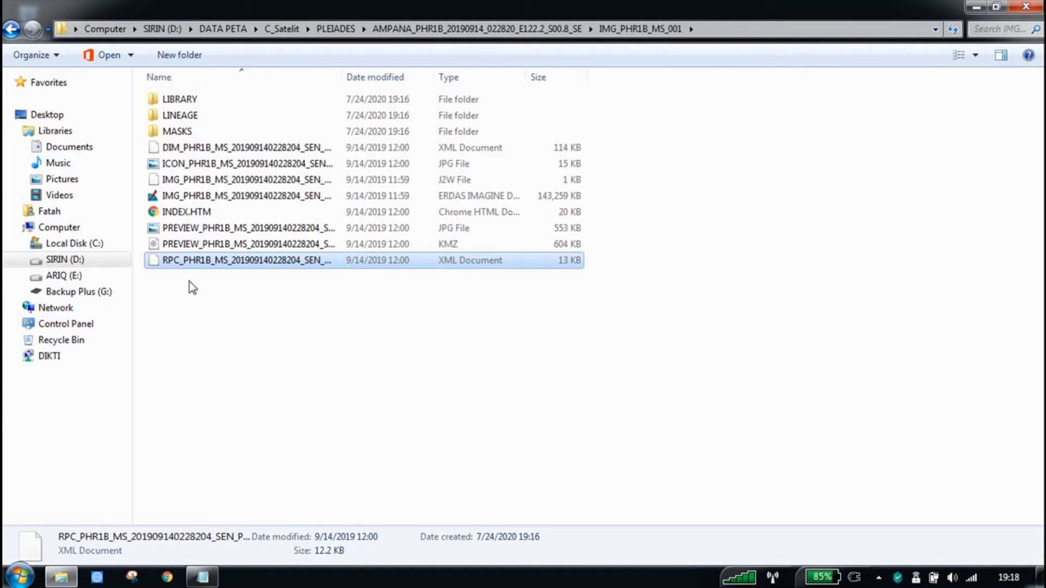
pyautogui.click(189, 282)
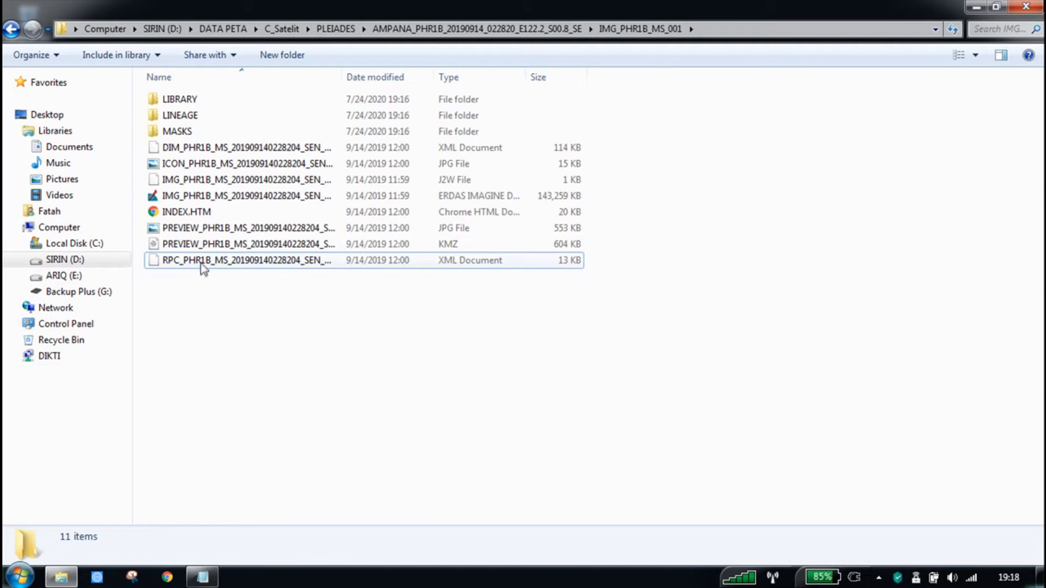
pyautogui.click(200, 263)
pyautogui.click(197, 295)
# Launch ERDAS IMAGINE 2014, minimize the Explorer and Notepad windows, and move the program window higher on the desktop.
pyautogui.click(18, 579)
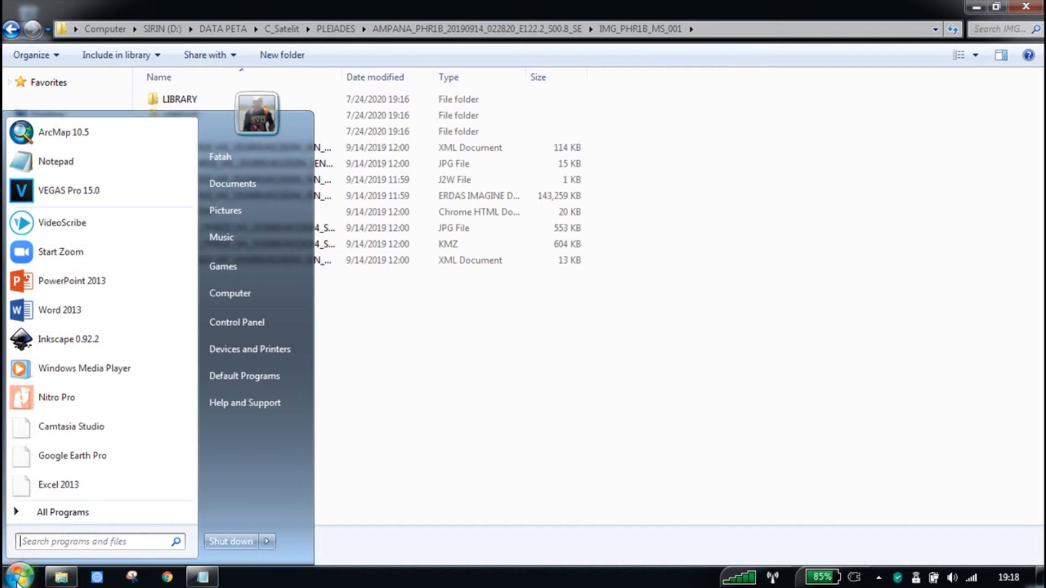
pyautogui.click(56, 512)
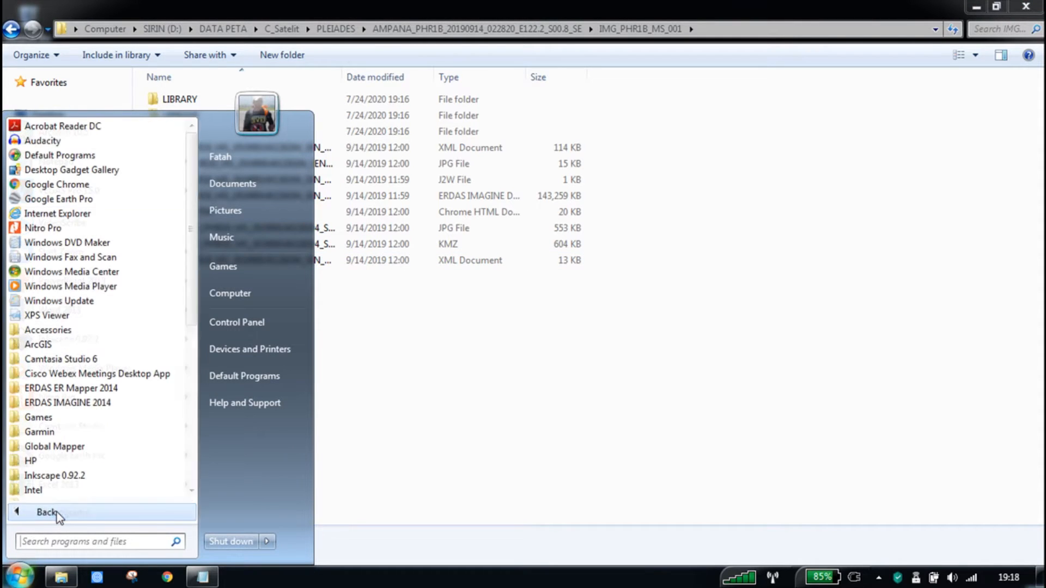
pyautogui.click(75, 405)
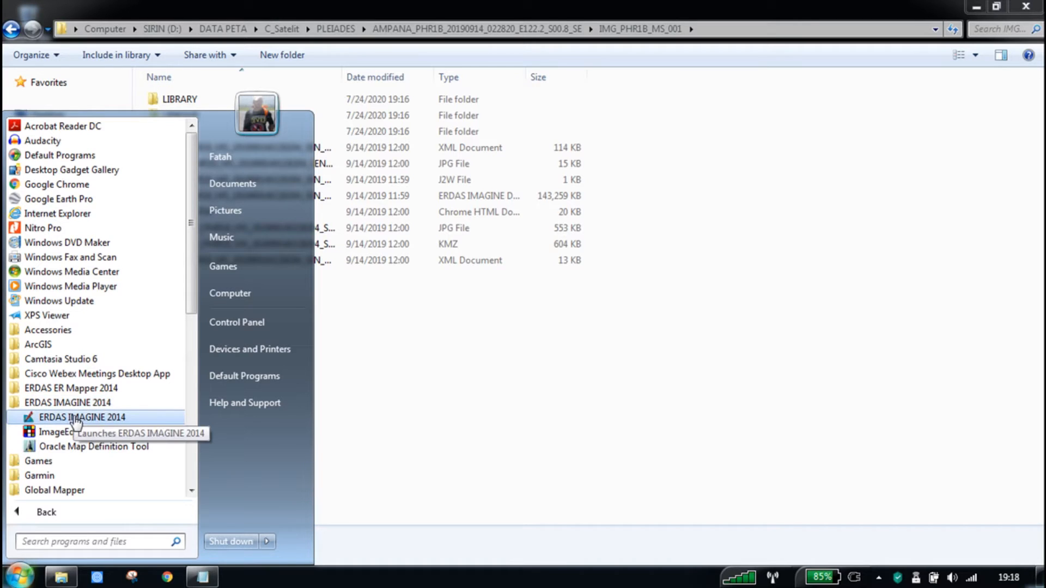
pyautogui.click(136, 423)
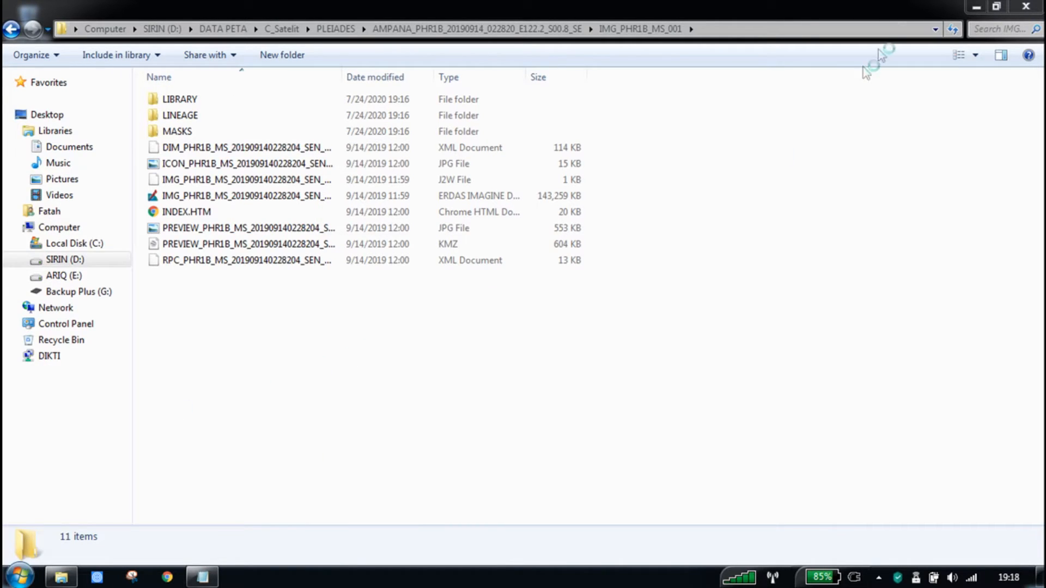
pyautogui.click(976, 8)
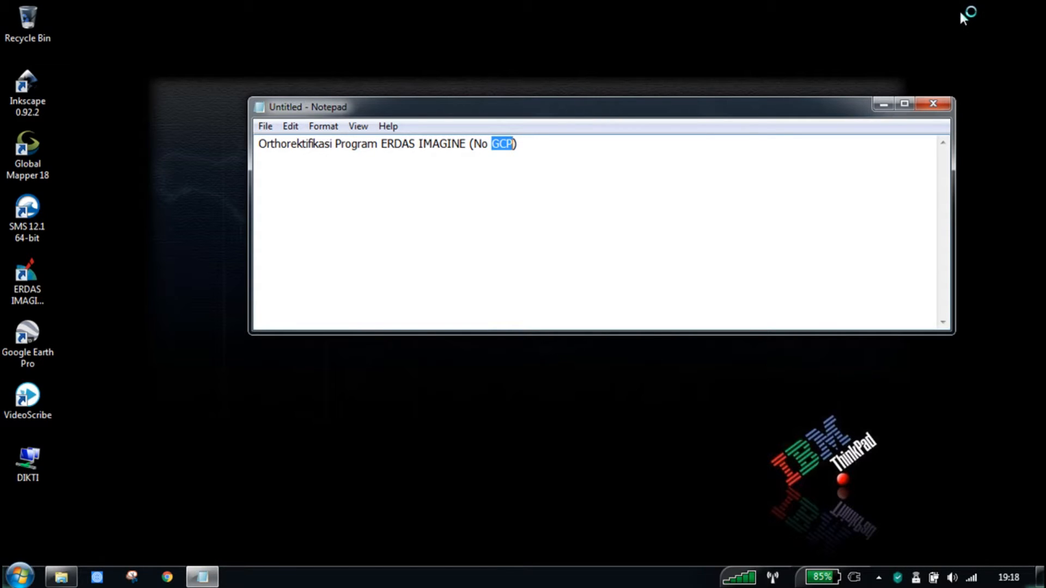
pyautogui.click(882, 105)
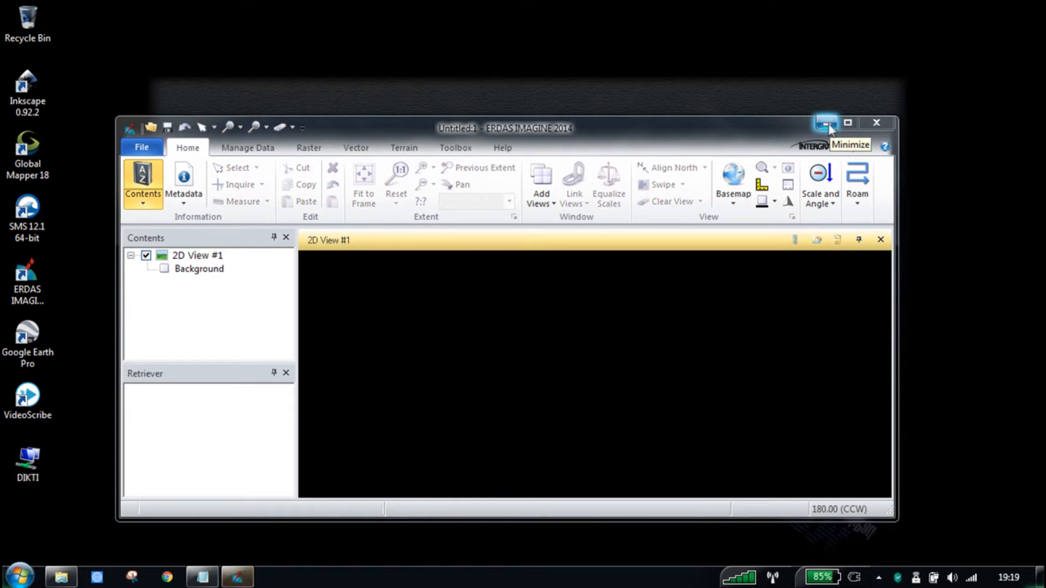
pyautogui.moveTo(789, 119); pyautogui.dragTo(780, 33)
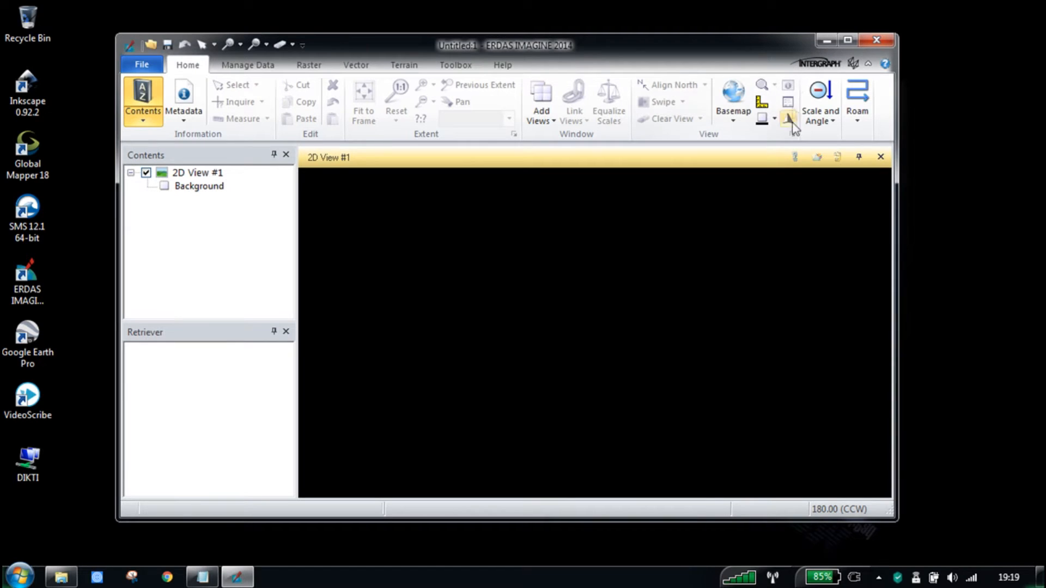
# Start Orthorectify without GCP and browse for its input in D:/DATA PETA/C_Satelit/PLEIADES/AMPANA_PHR1B_20190914_022820_E122.2_S00.8_SE.
pyautogui.click(141, 65)
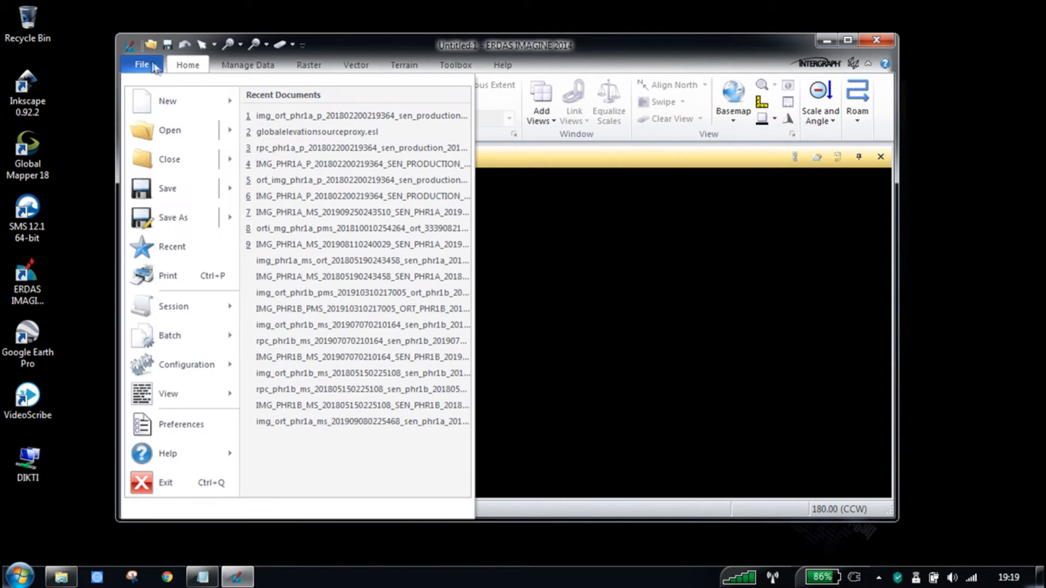
pyautogui.click(308, 65)
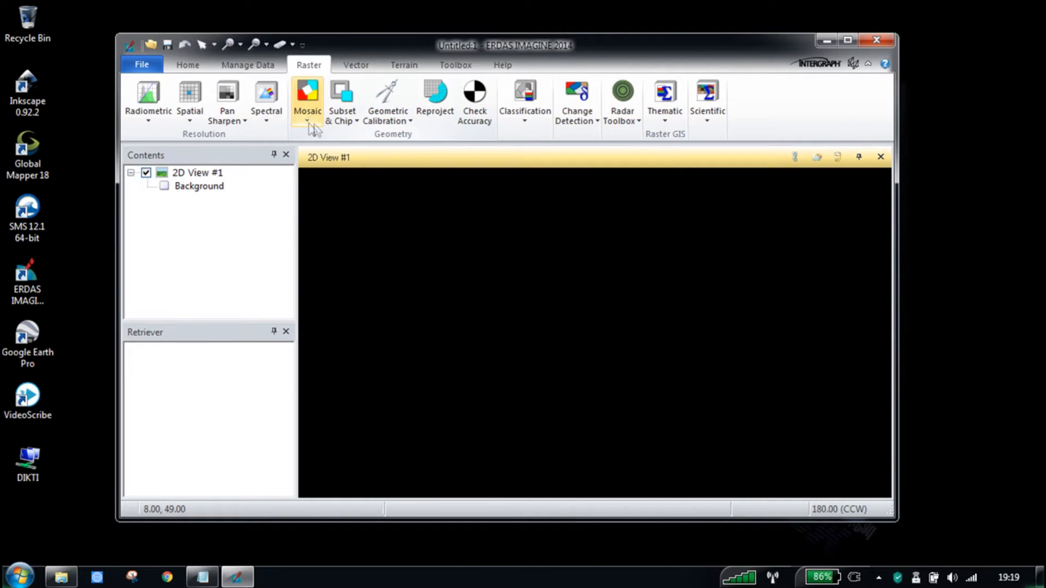
pyautogui.click(408, 122)
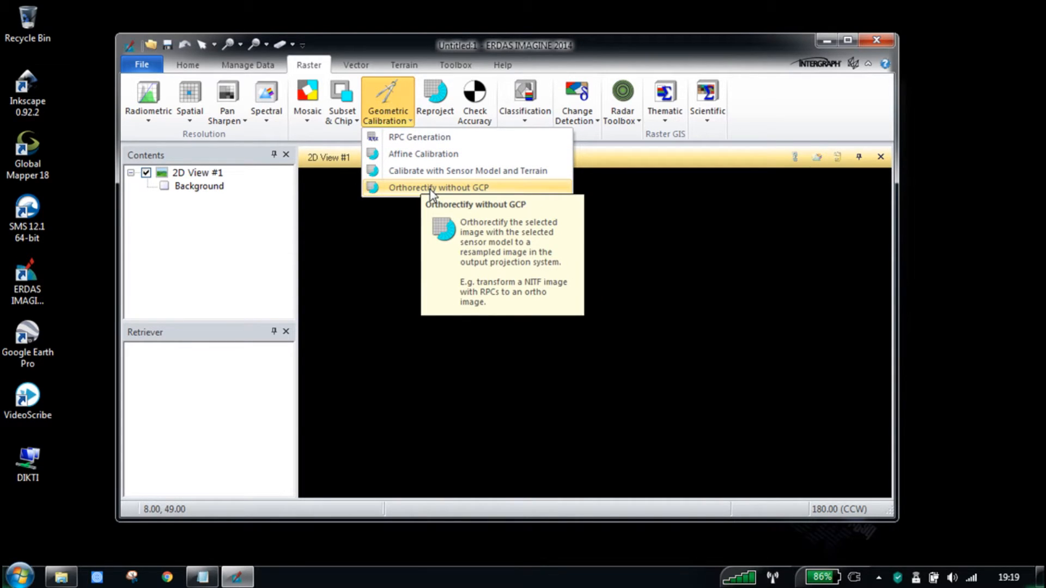
pyautogui.click(431, 188)
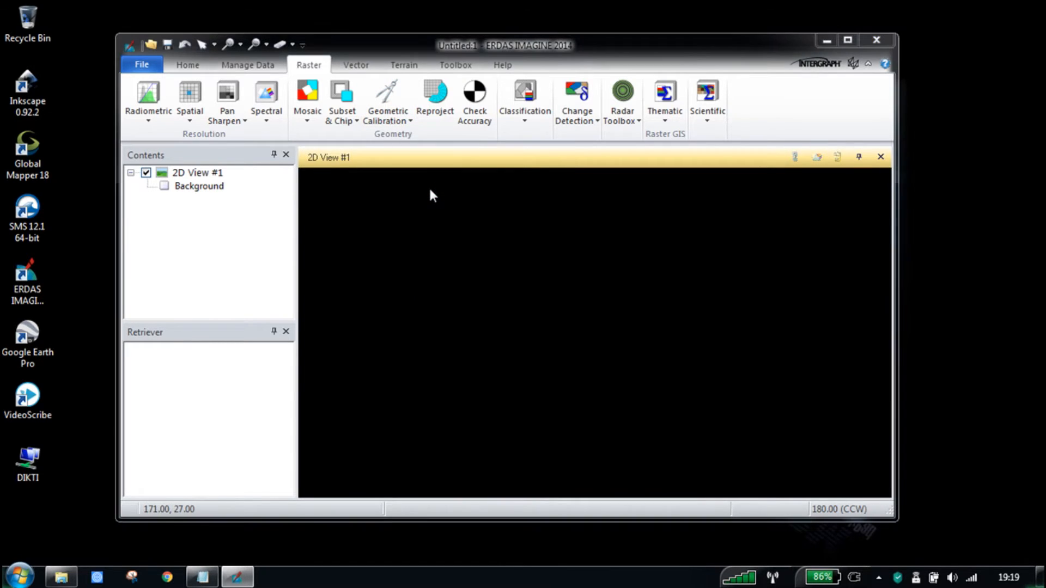
pyautogui.click(433, 199)
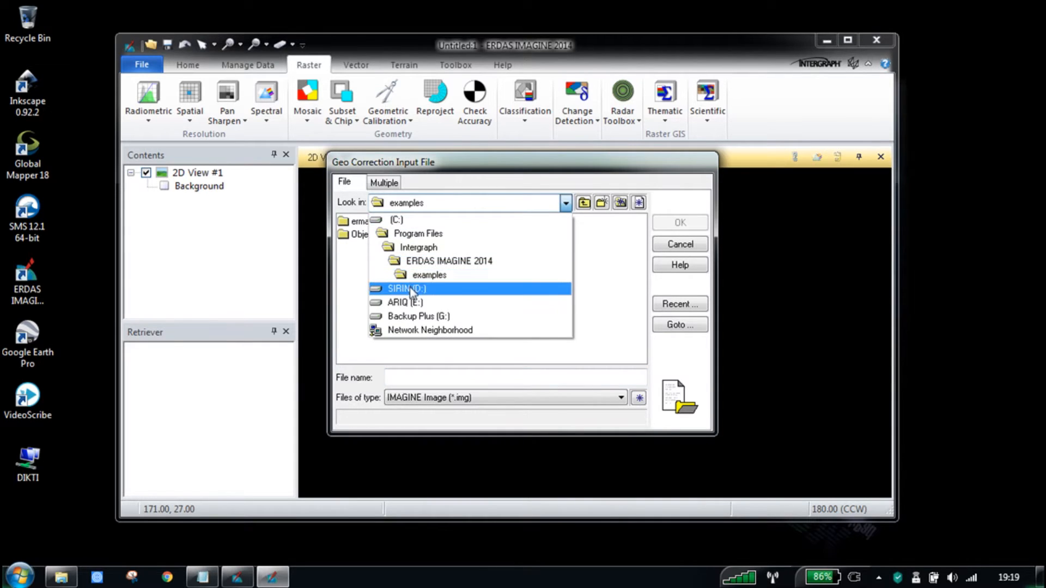
pyautogui.click(409, 286)
pyautogui.doubleClick(375, 259)
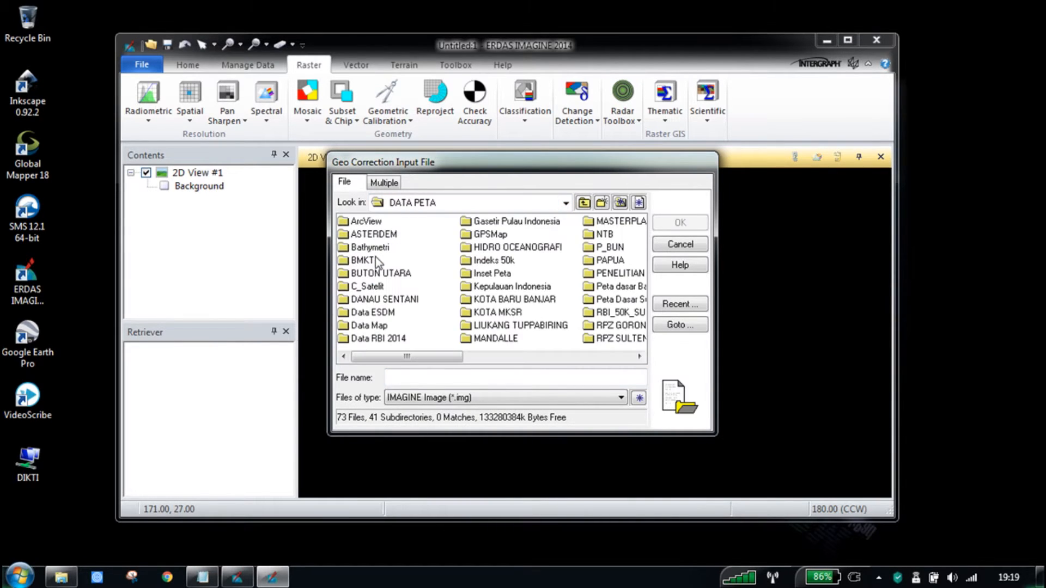
pyautogui.doubleClick(373, 287)
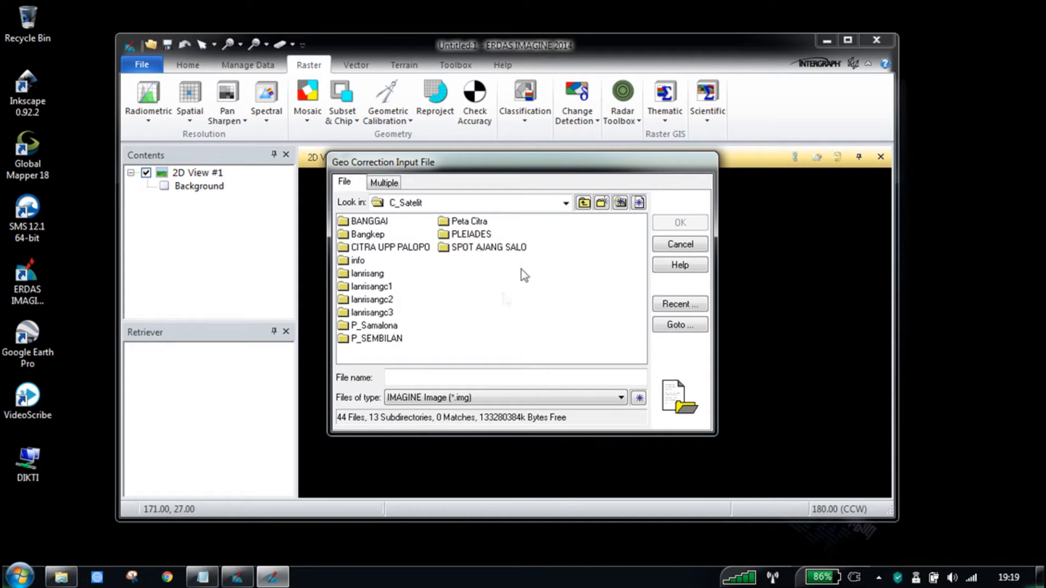
pyautogui.doubleClick(487, 236)
pyautogui.doubleClick(481, 220)
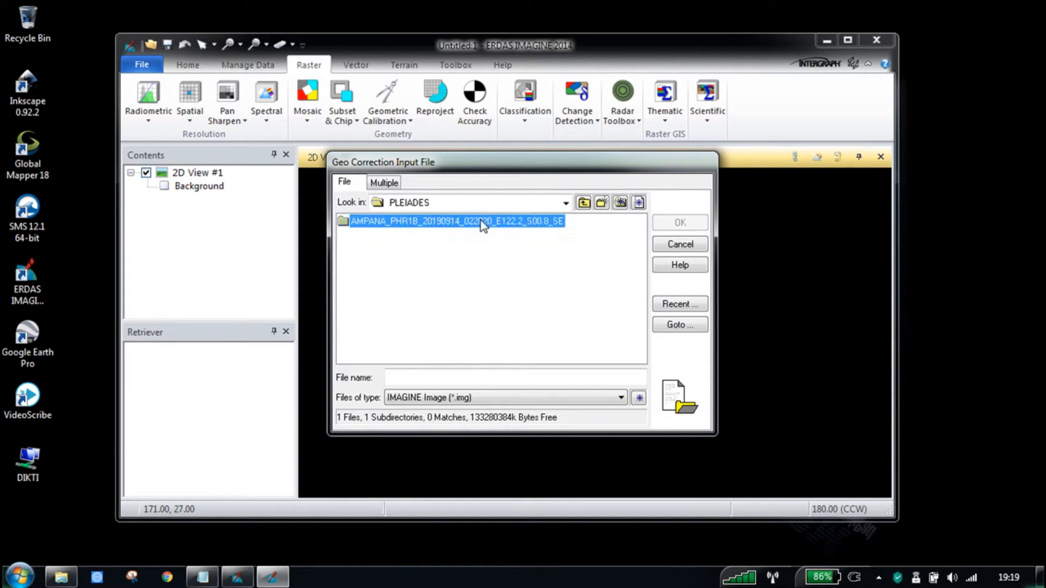
# Set the file type to JPEG 2000 and load the IMG_PHR1B_MS image from the IMG_PHR1B_MS_001 folder as input.
pyautogui.click(492, 398)
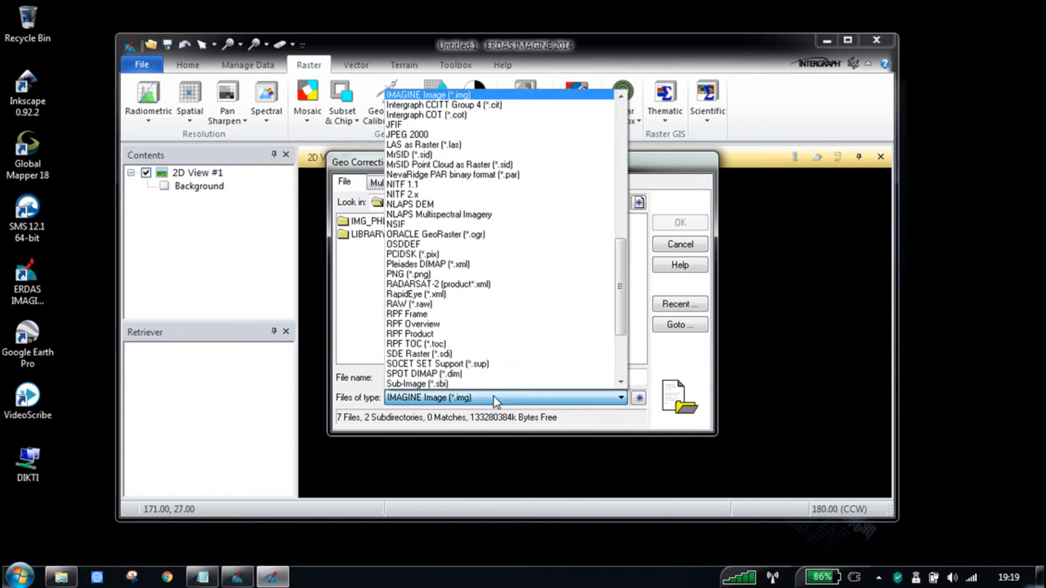
pyautogui.click(435, 135)
pyautogui.doubleClick(417, 222)
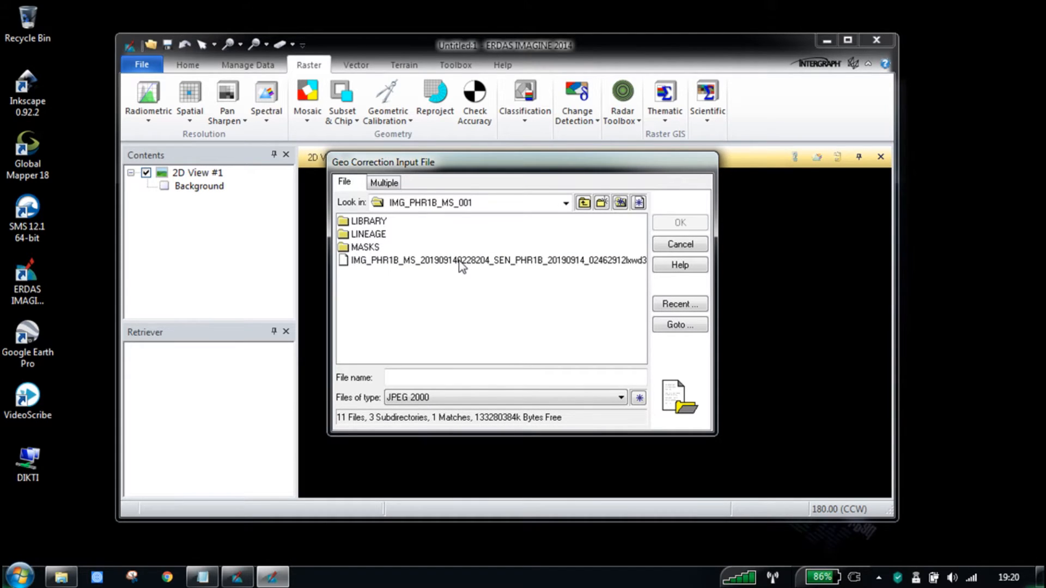
pyautogui.click(462, 266)
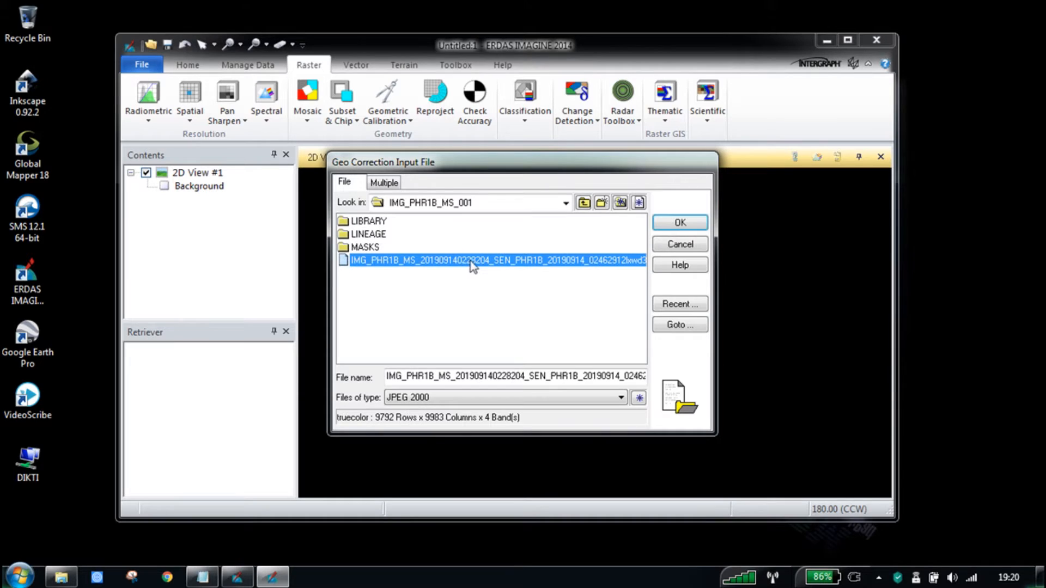
pyautogui.click(668, 228)
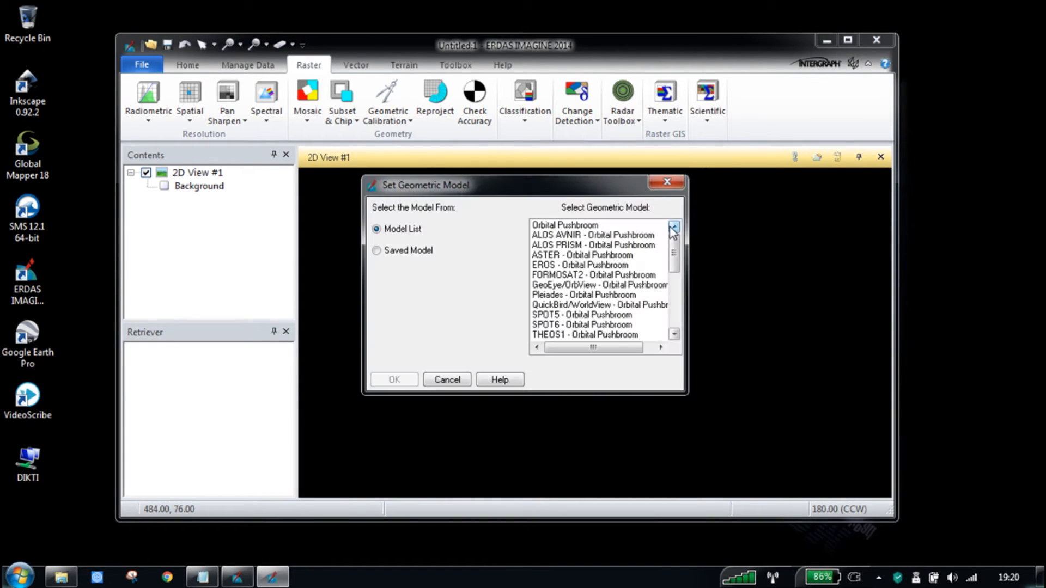
# Choose PLEIADES RPC as the geometric model from the model list.
pyautogui.moveTo(676, 254); pyautogui.dragTo(685, 327)
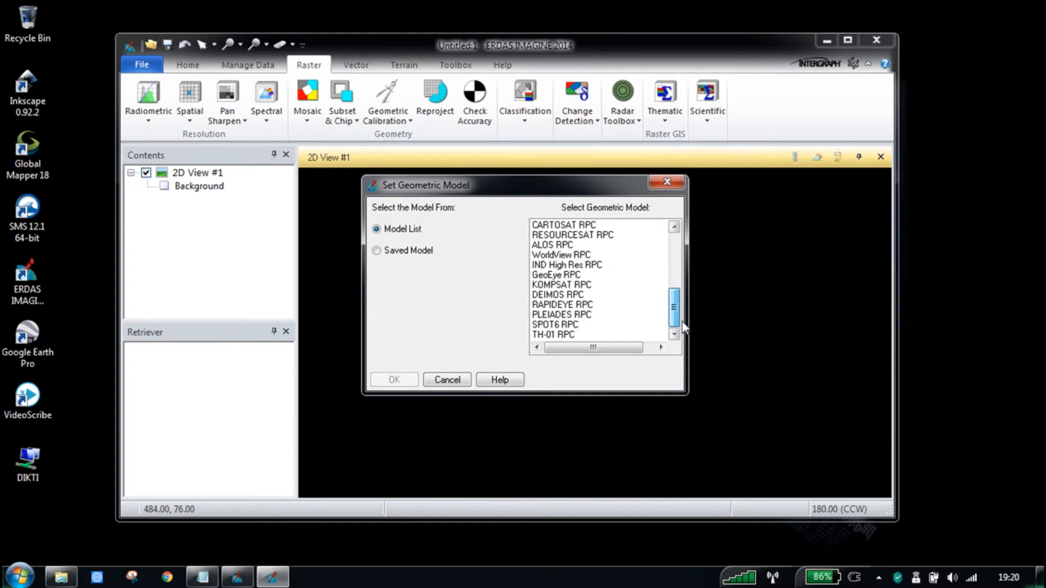
pyautogui.click(600, 317)
pyautogui.click(605, 306)
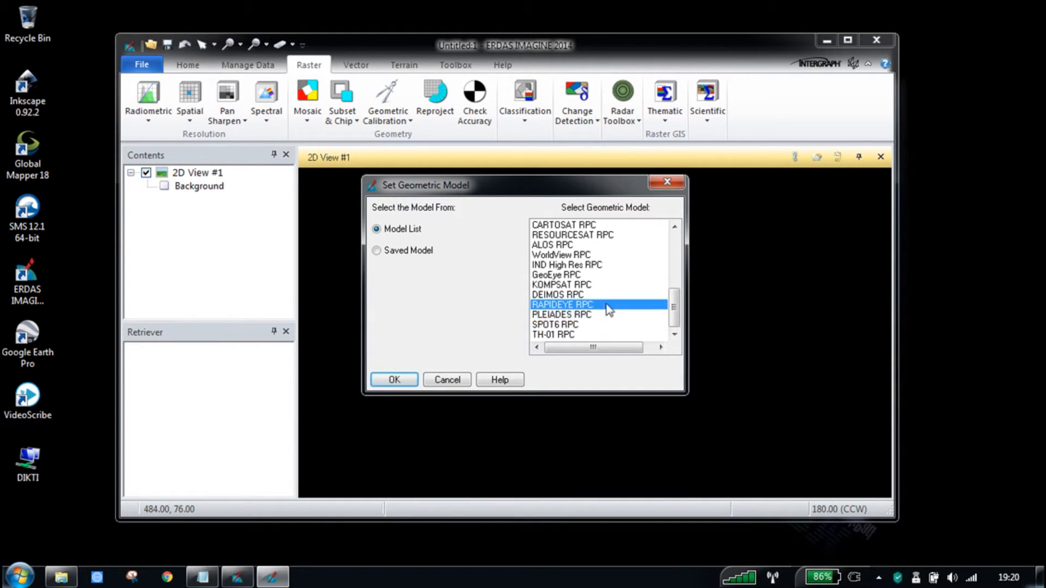
pyautogui.click(600, 312)
pyautogui.click(604, 305)
pyautogui.click(599, 314)
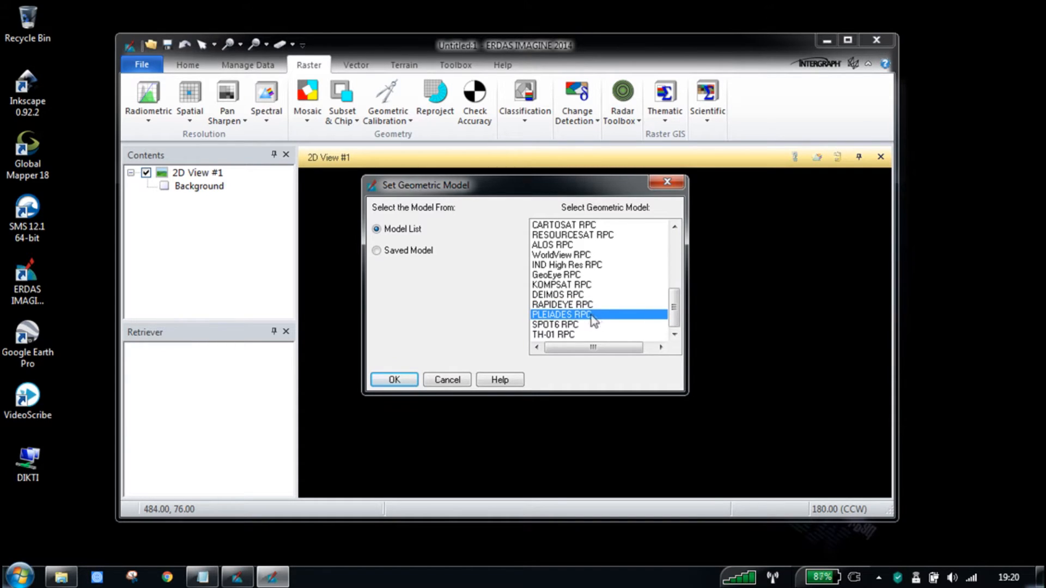
pyautogui.click(394, 380)
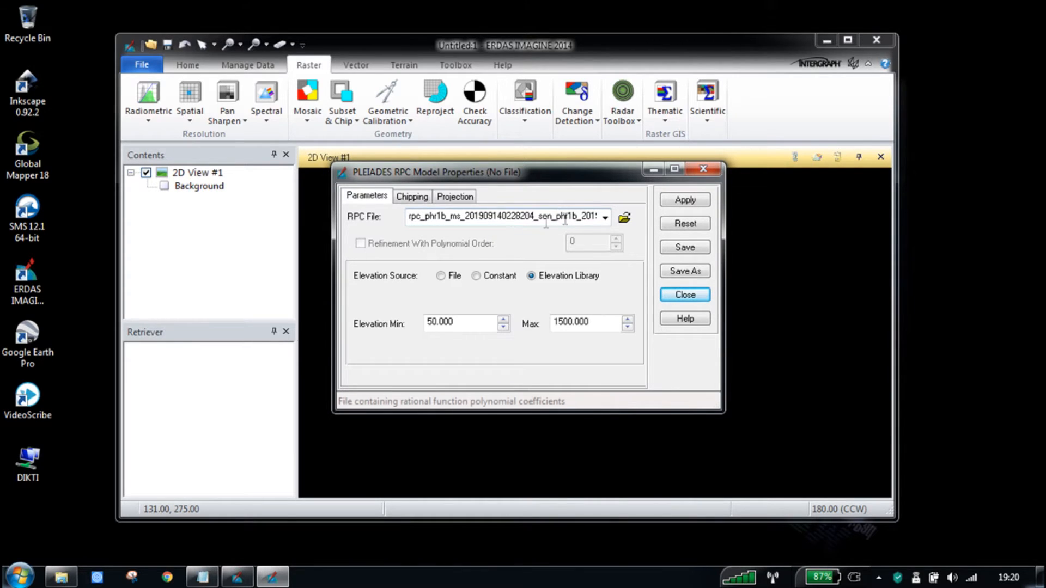
# Use the RPC_PHR1B_MS XML as the RPC file, set the elevation source to the file GlobalElevationSourceProxy.esl, and apply the model properties.
pyautogui.click(624, 221)
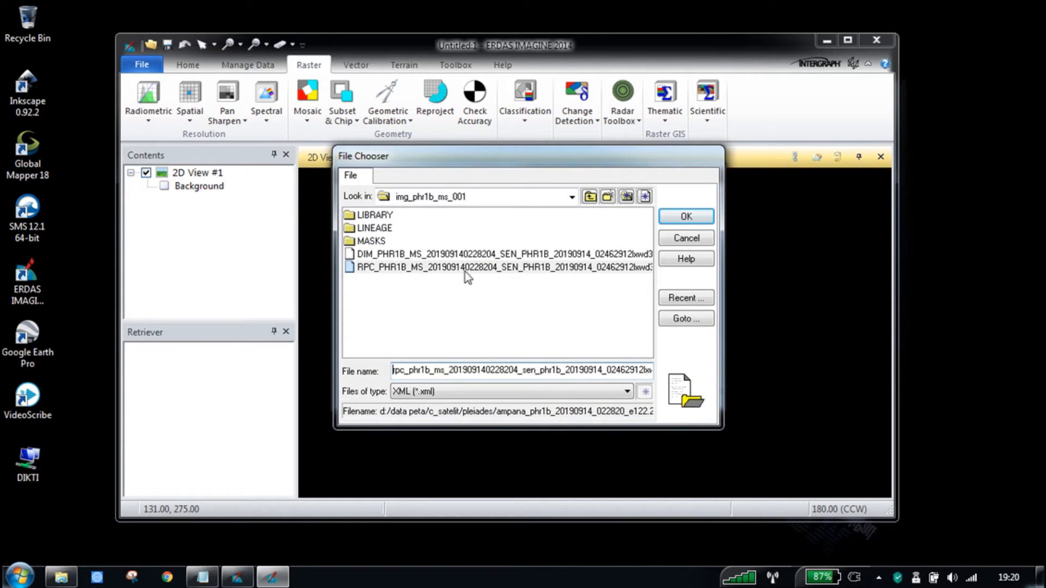
pyautogui.click(681, 217)
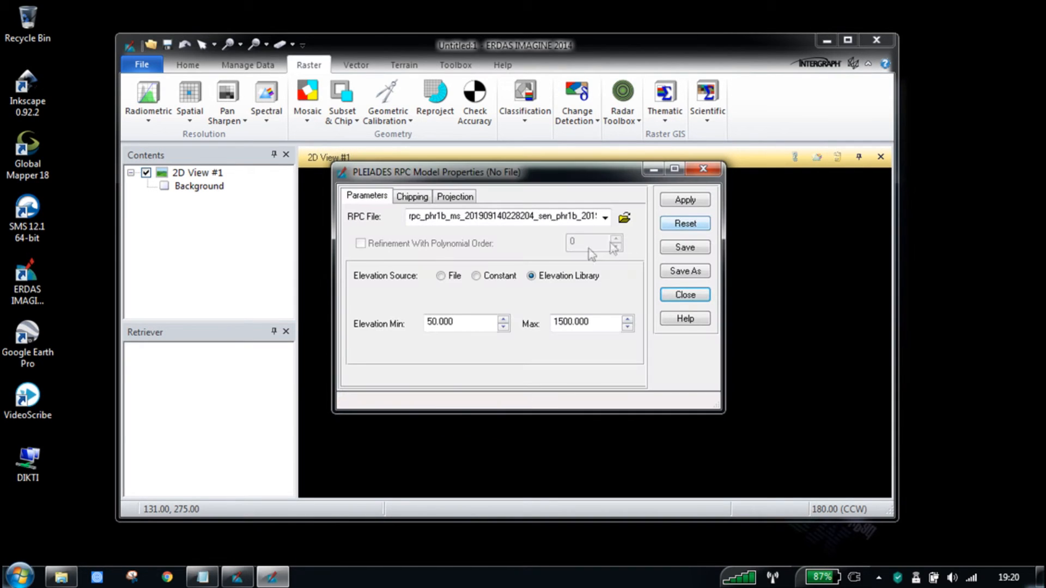
pyautogui.click(441, 276)
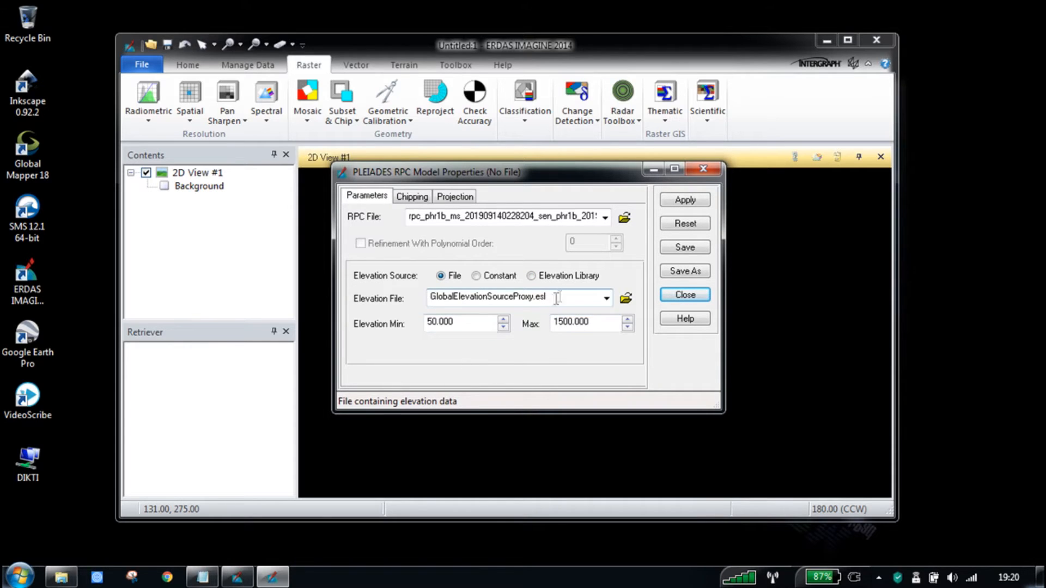
pyautogui.click(626, 299)
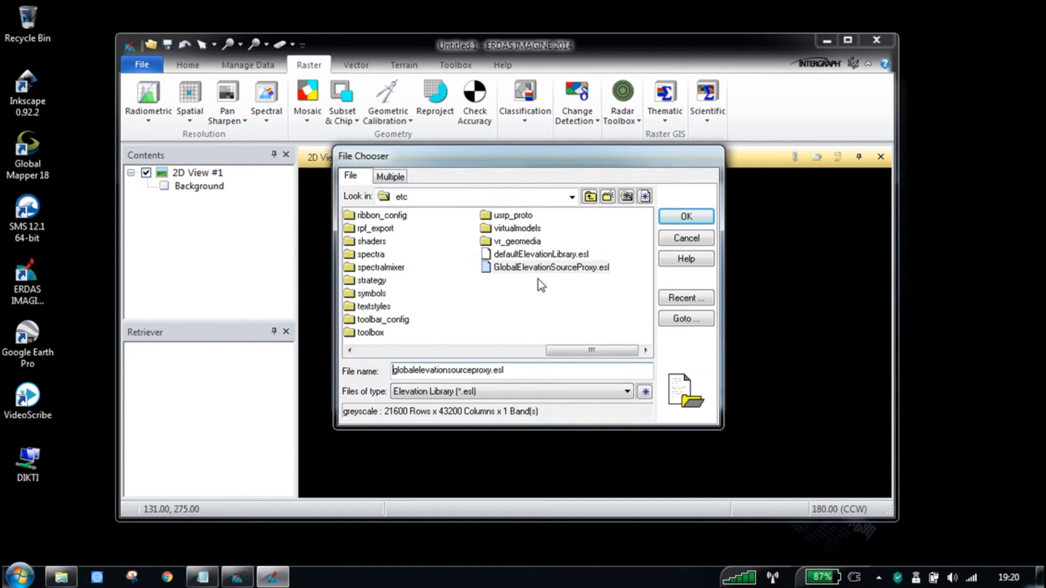
pyautogui.click(548, 271)
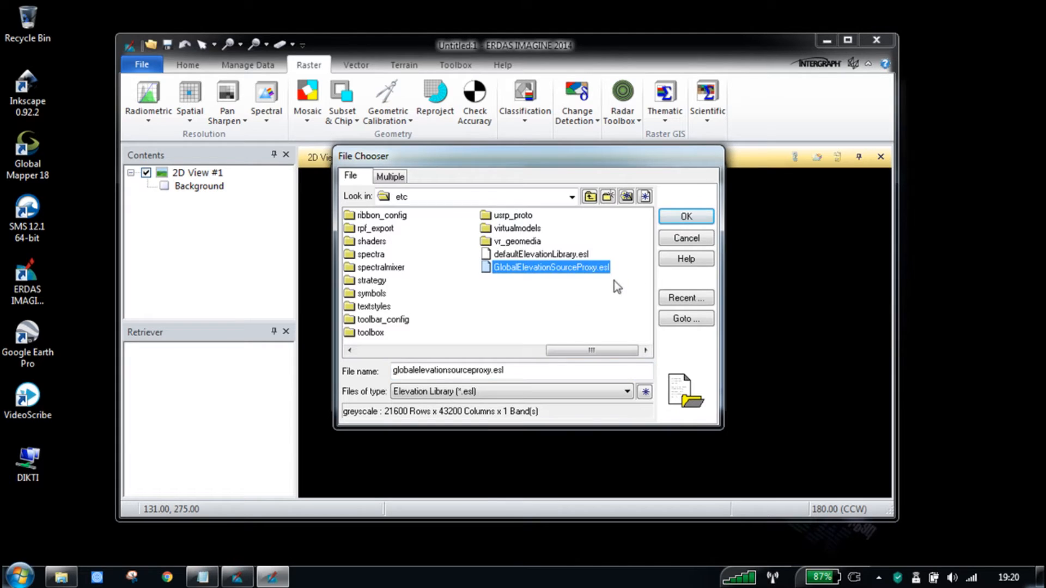
pyautogui.click(700, 216)
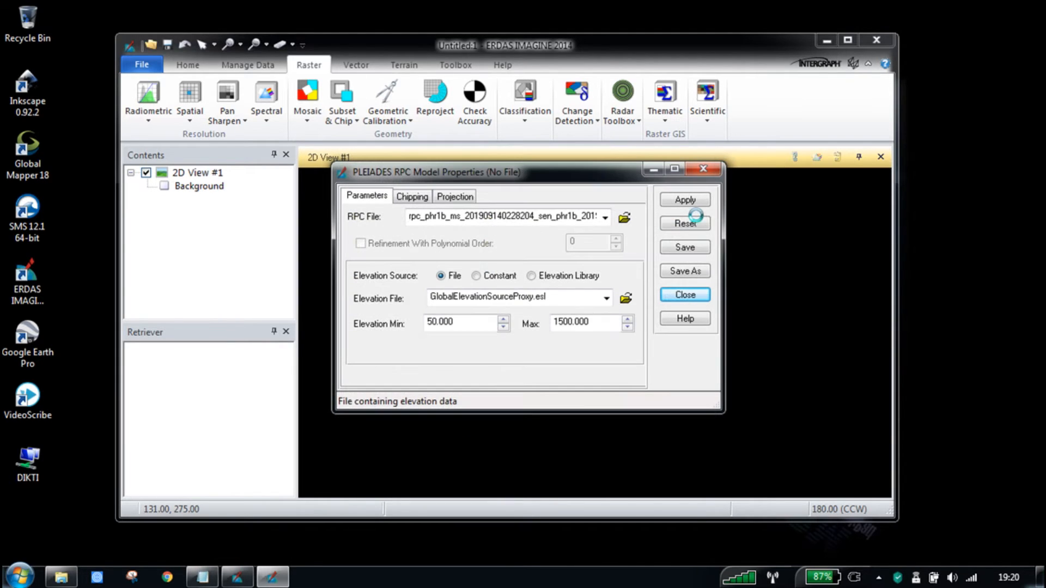
pyautogui.click(691, 199)
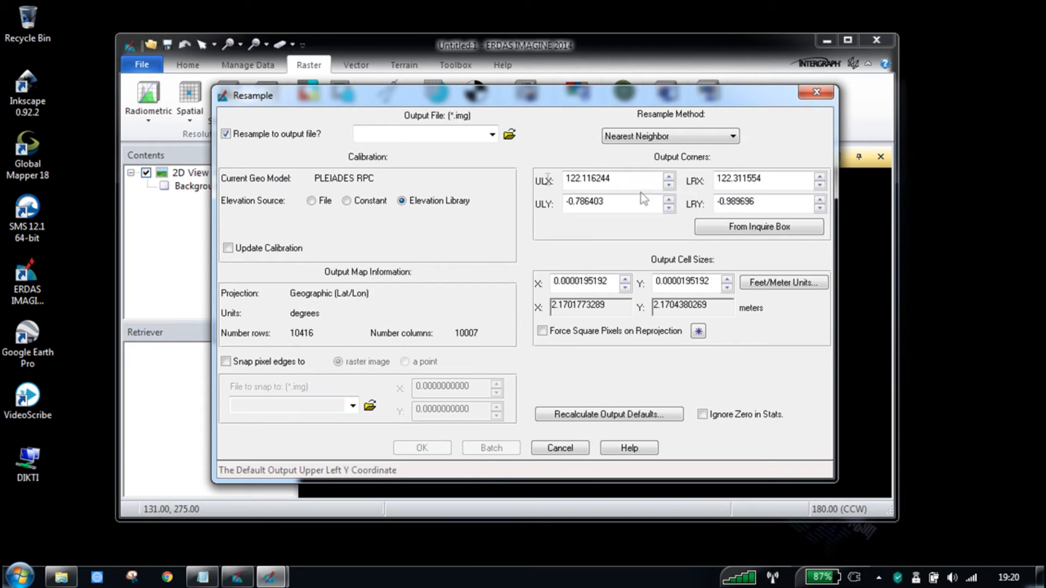
# Browse for the resample output location in the IMG_PHR1B_MS_001 folder of the AMPANA PLEIADES data under D:/DATA PETA/C_Satelit.
pyautogui.click(510, 136)
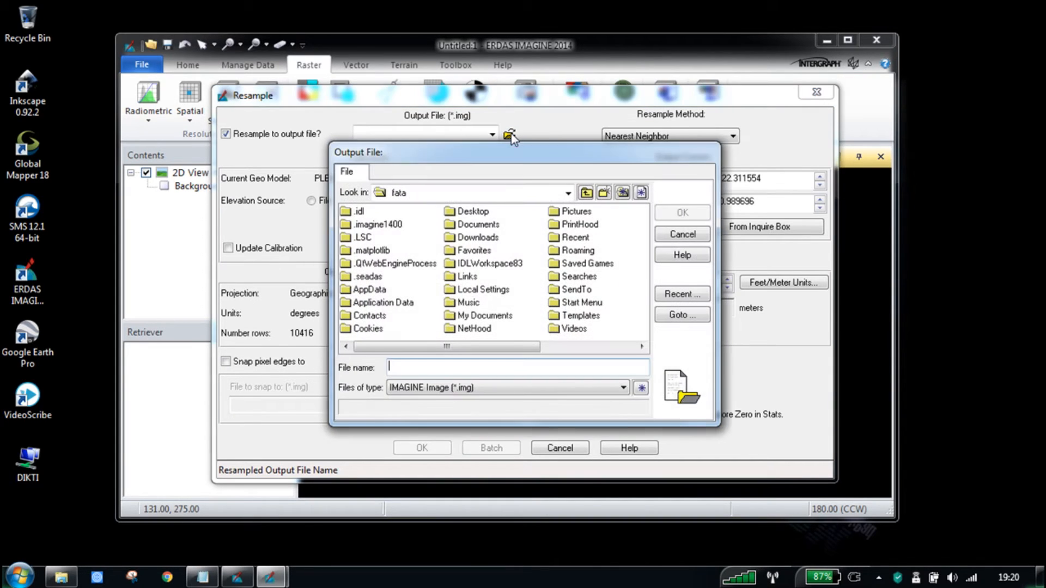
pyautogui.click(523, 195)
pyautogui.click(436, 254)
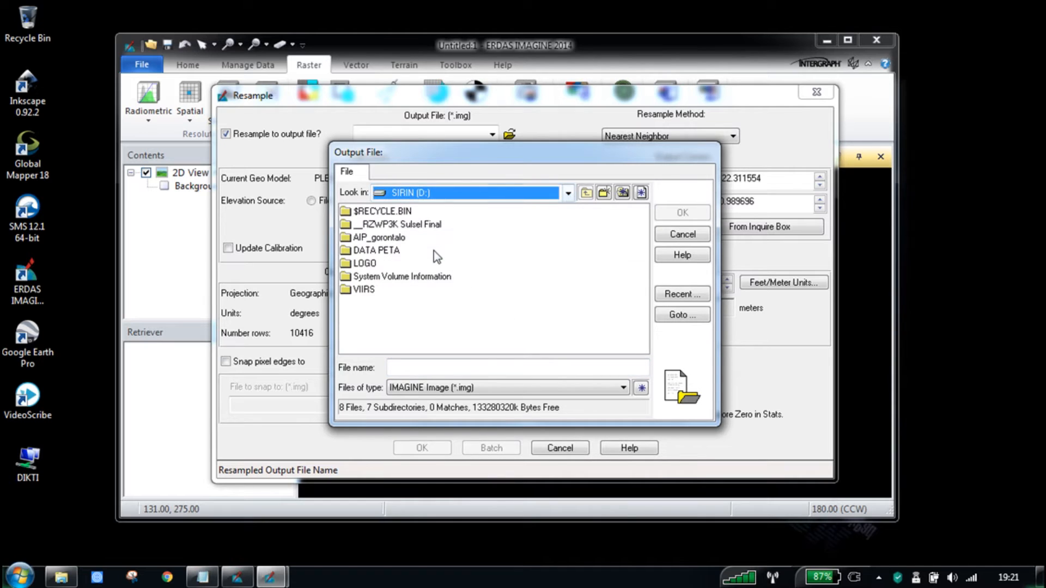
pyautogui.doubleClick(378, 250)
pyautogui.doubleClick(371, 276)
pyautogui.doubleClick(468, 225)
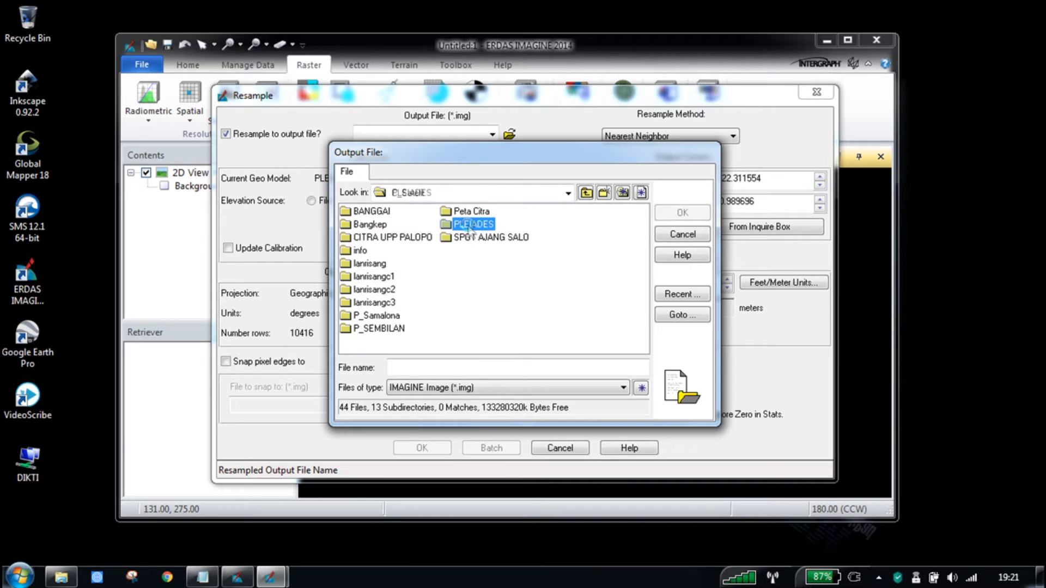
pyautogui.doubleClick(460, 212)
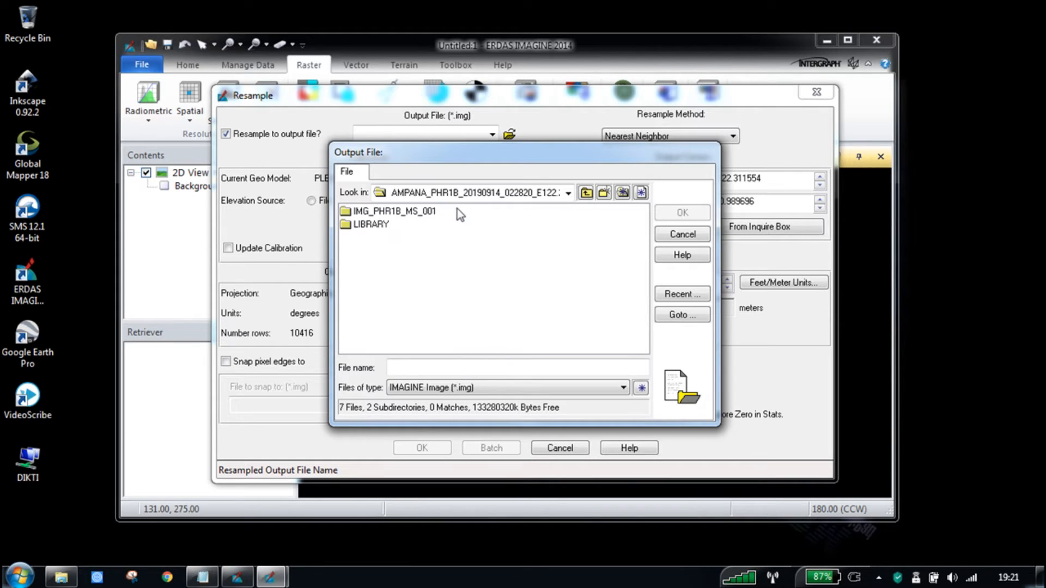
pyautogui.doubleClick(439, 214)
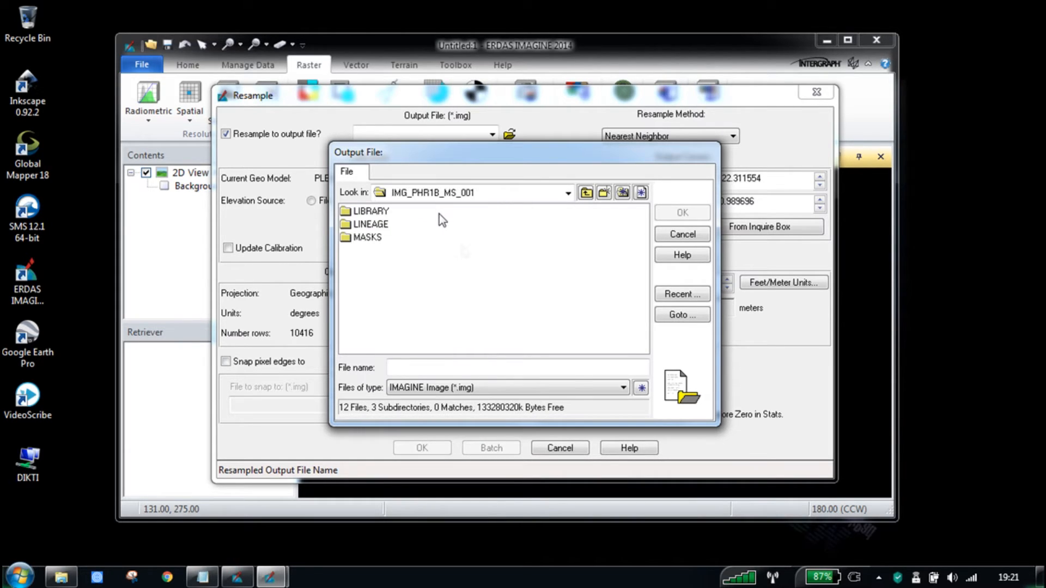
# Set the output type to JPEG 2000 and name the output after the IMG_PHR1B_MS image, inserting ORT_ after IMG_.
pyautogui.click(574, 388)
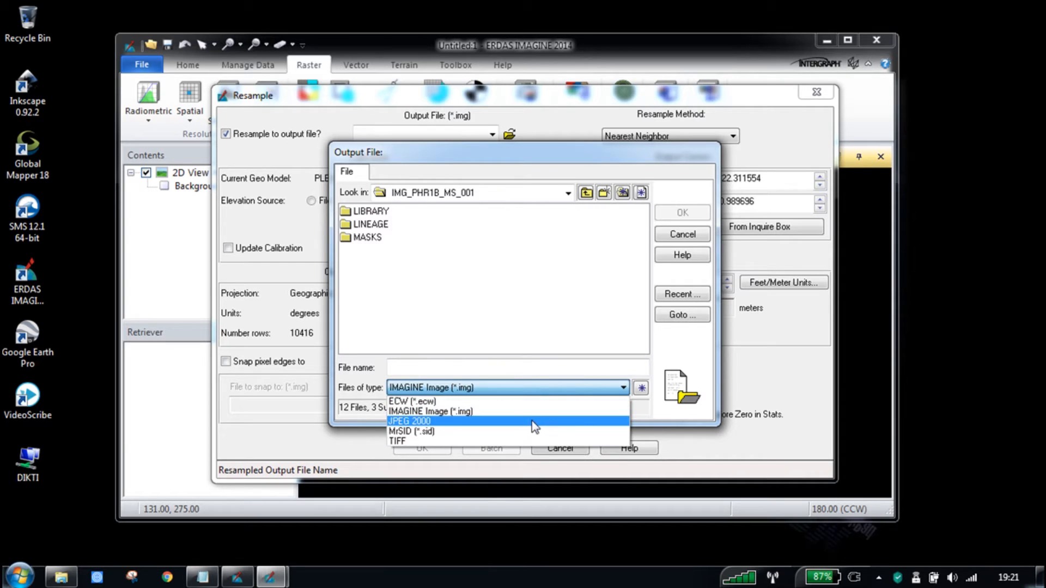
pyautogui.click(534, 421)
pyautogui.click(452, 250)
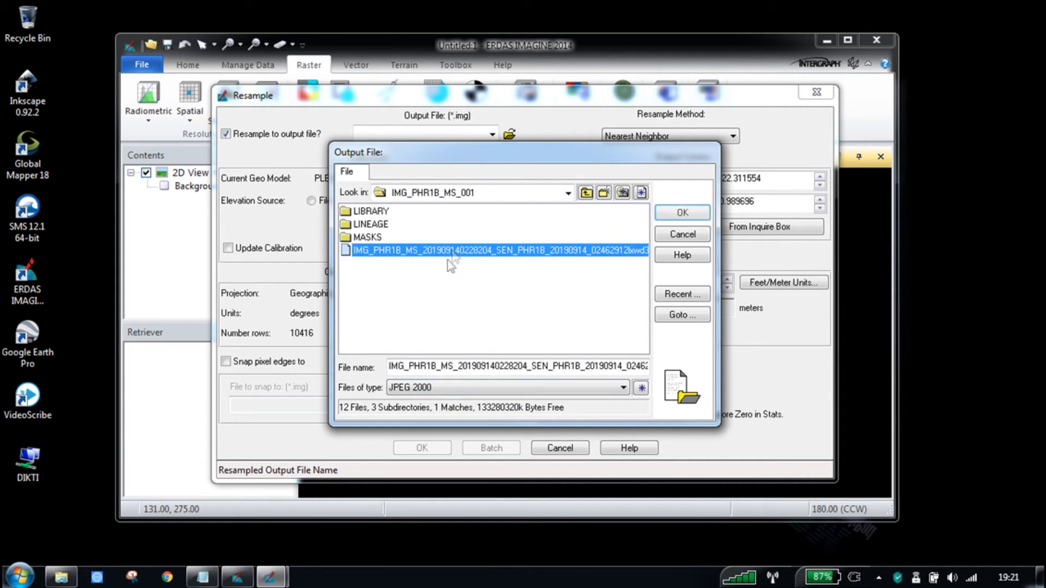
pyautogui.click(409, 365)
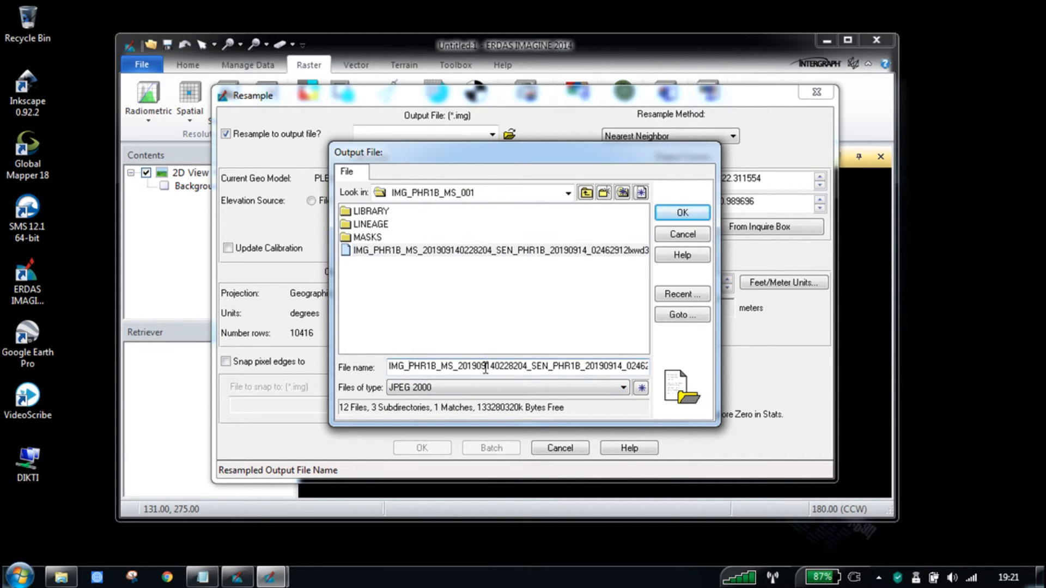
pyautogui.write('ORT')
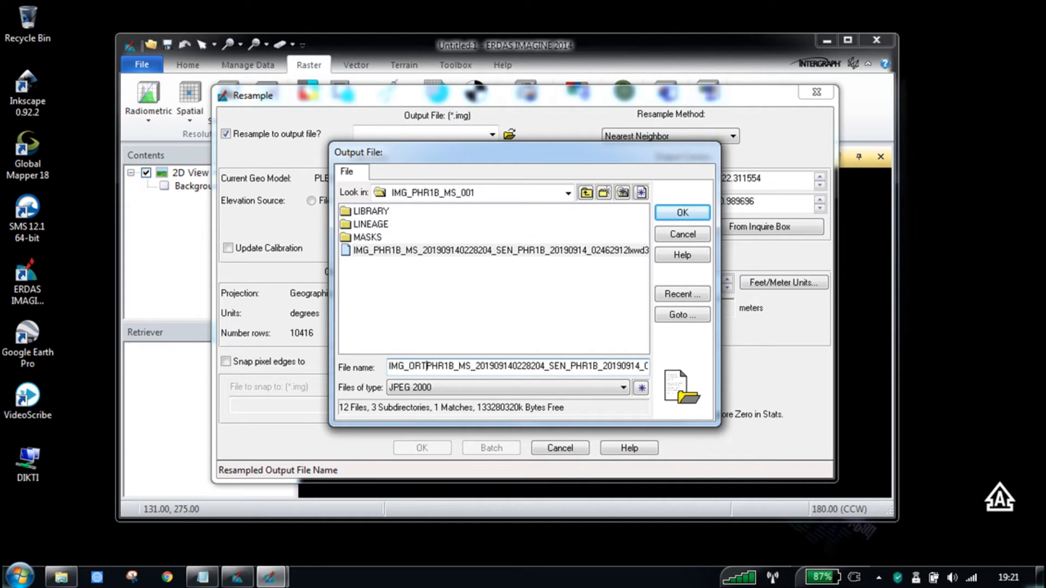
pyautogui.write('_')
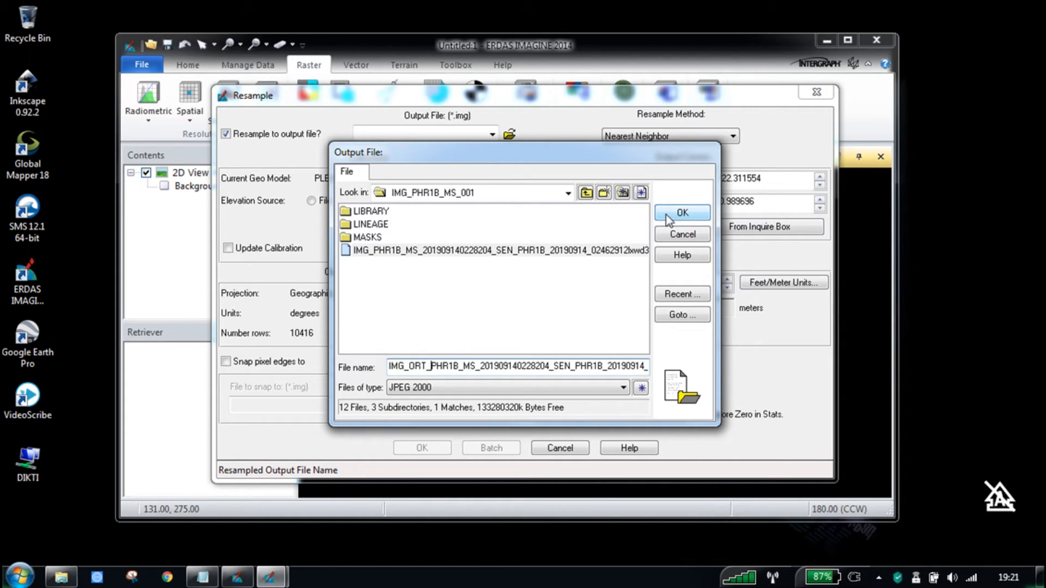
pyautogui.moveTo(410, 370); pyautogui.dragTo(428, 370)
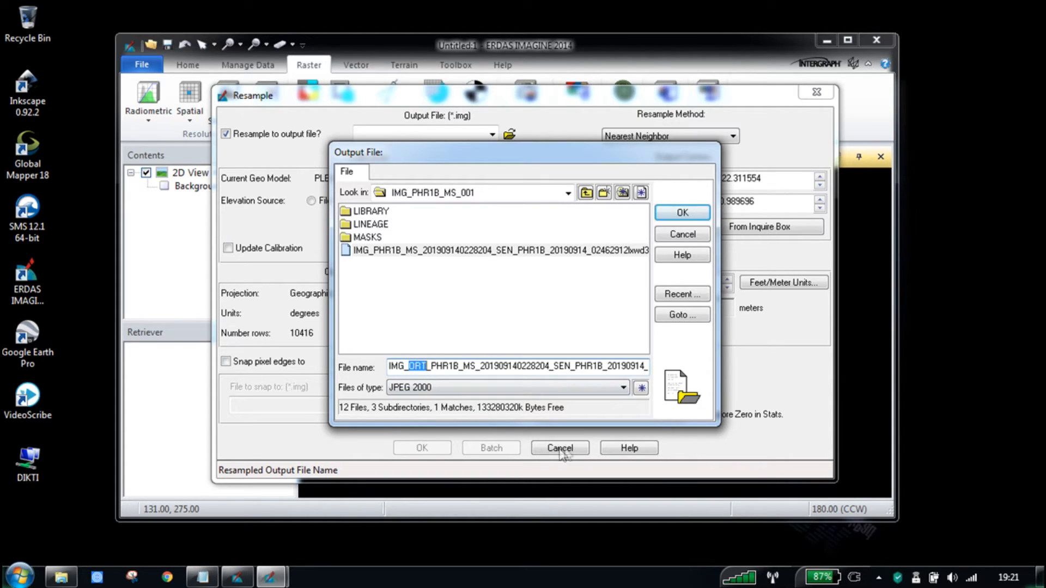
pyautogui.click(680, 214)
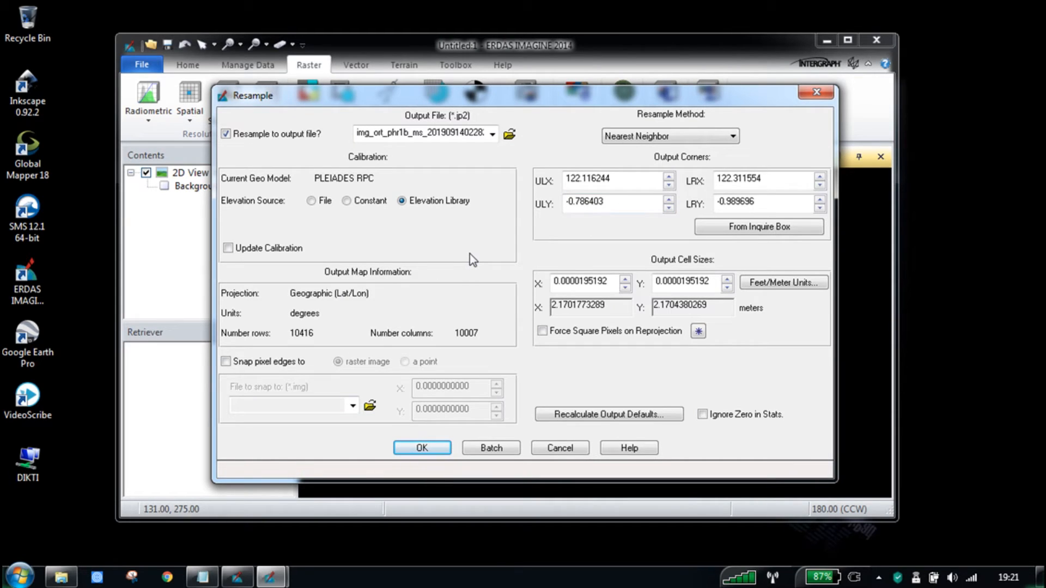
# Set the elevation source to the file GlobalElevationSourceProxy.esl, run the resampling, and close the process list.
pyautogui.click(311, 201)
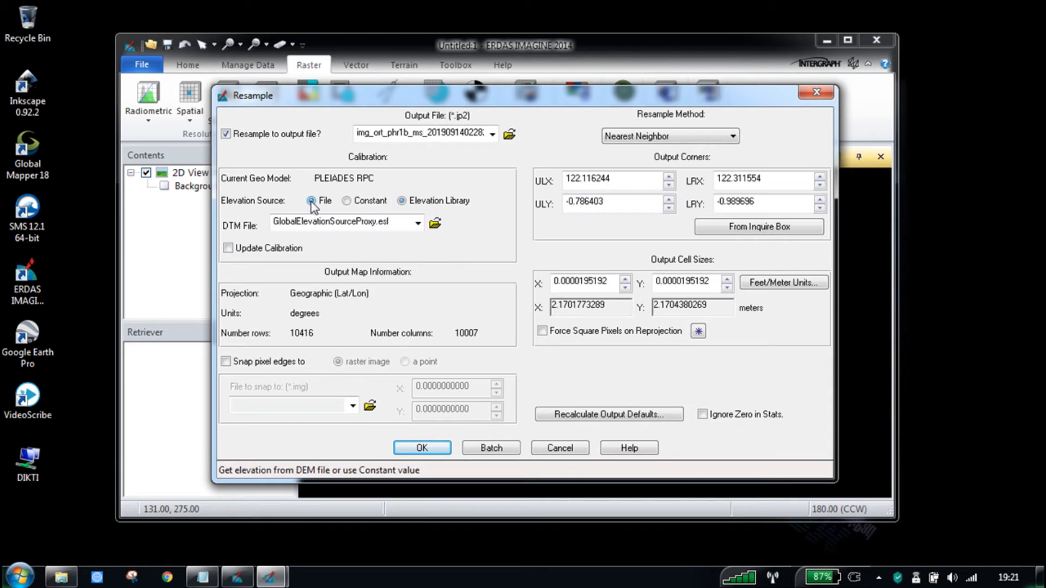
pyautogui.click(431, 452)
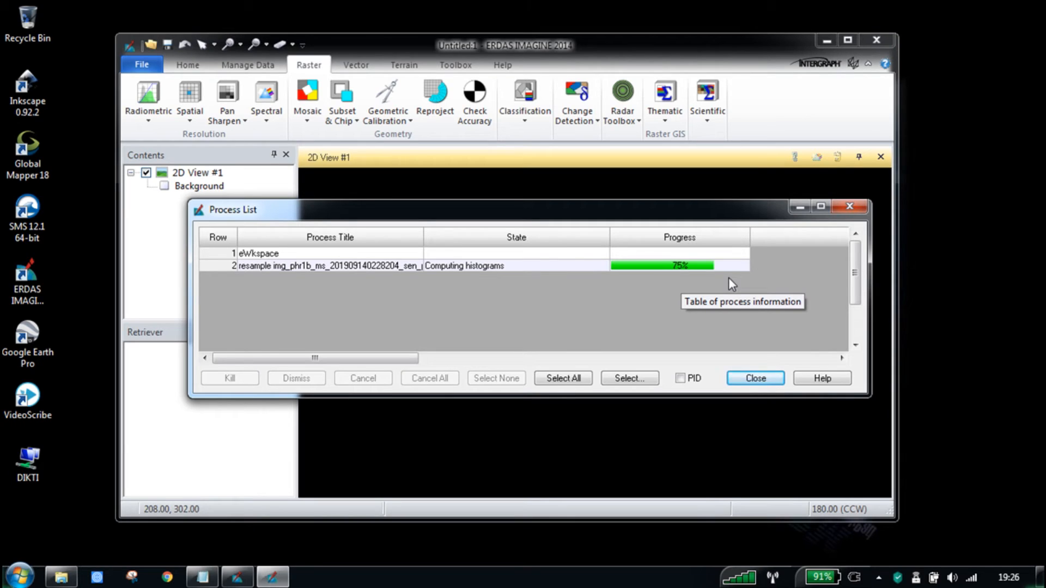
pyautogui.click(749, 377)
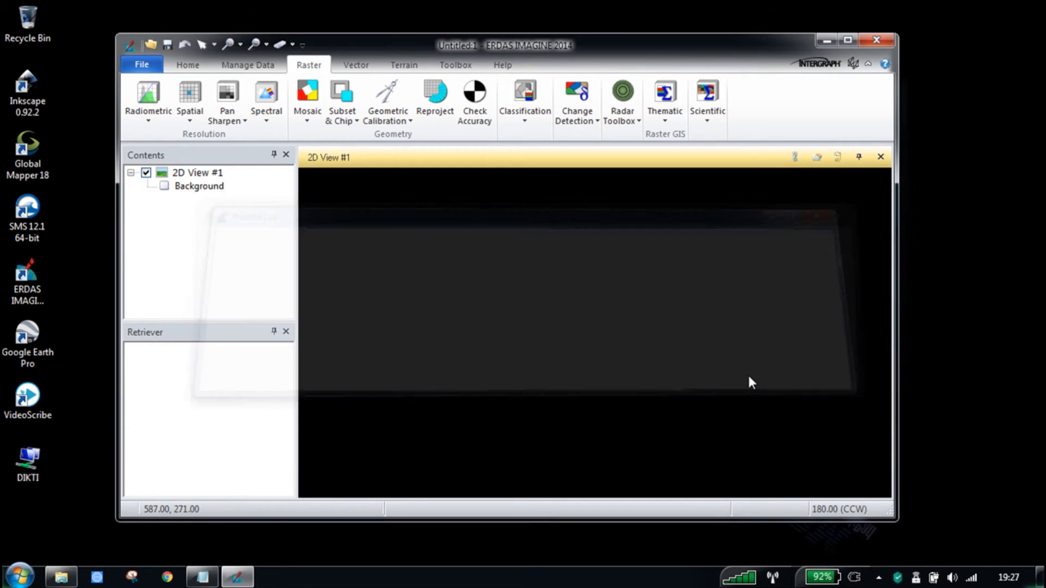
# Close ERDAS IMAGINE and open ArcMap.
pyautogui.click(876, 40)
pyautogui.click(444, 315)
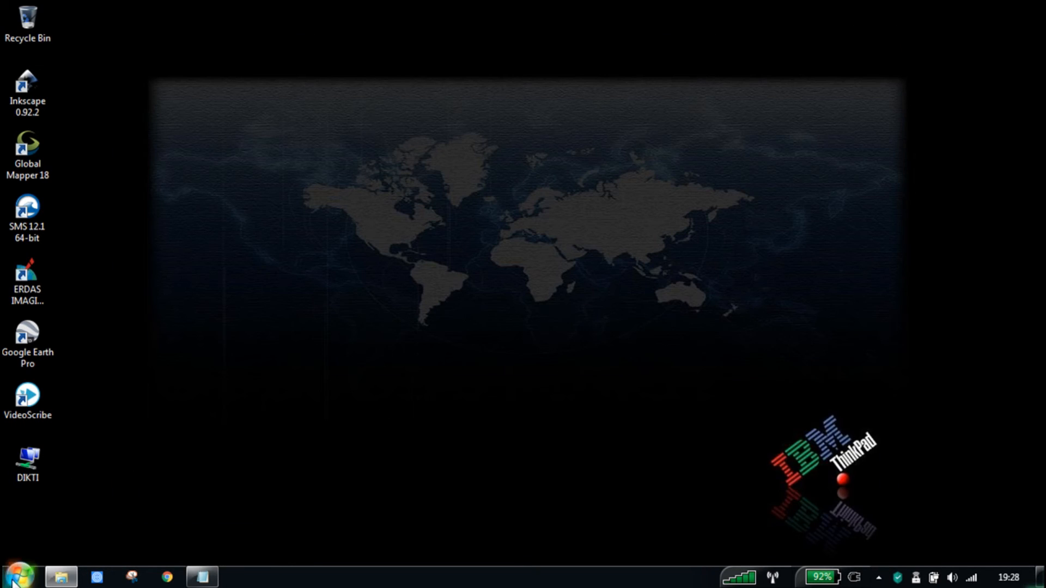
pyautogui.click(12, 581)
pyautogui.click(87, 132)
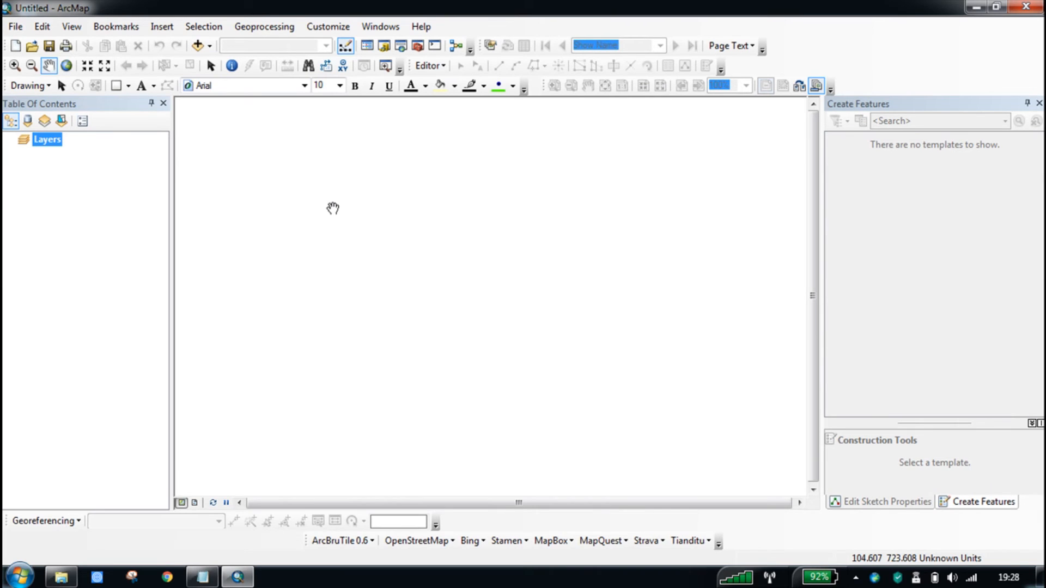
# Add the orthorectified img_ort_phr1b_ms image from the IMG_PHR1B_MS_001 folder under DATA PETA/C_Satelit/PLEIADES to the map.
pyautogui.click(197, 46)
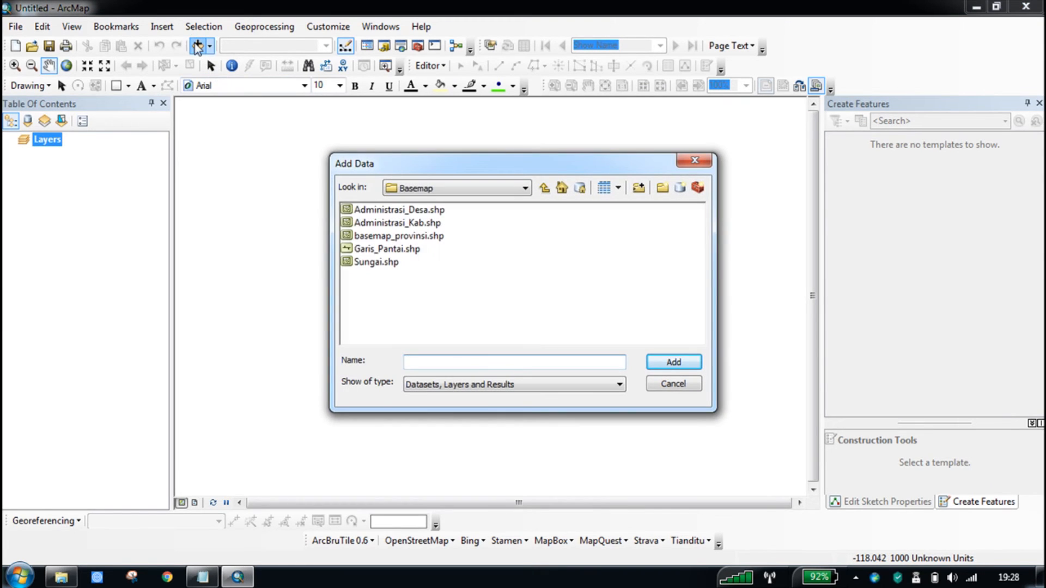
pyautogui.click(431, 188)
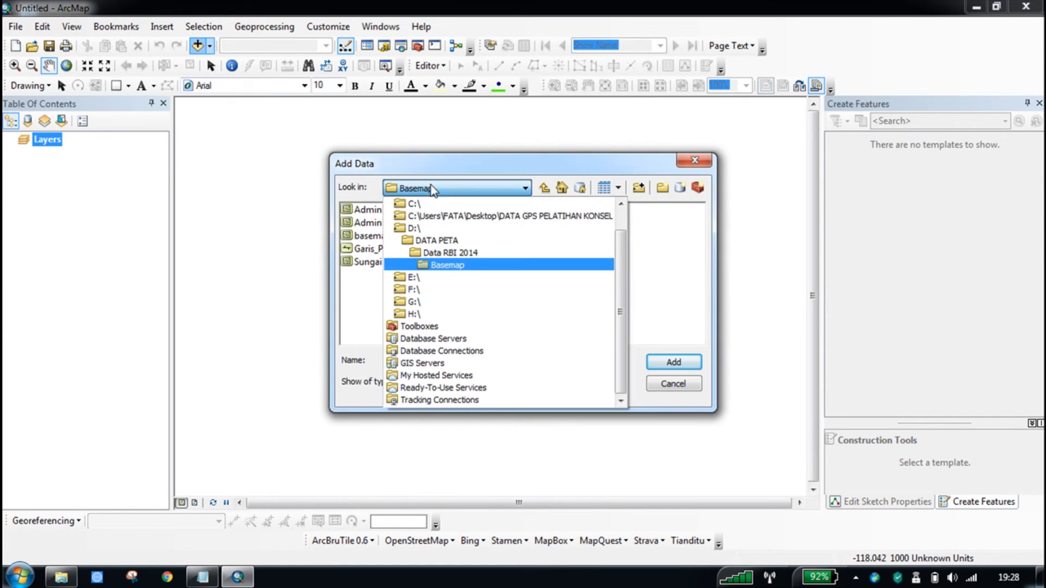
pyautogui.click(435, 241)
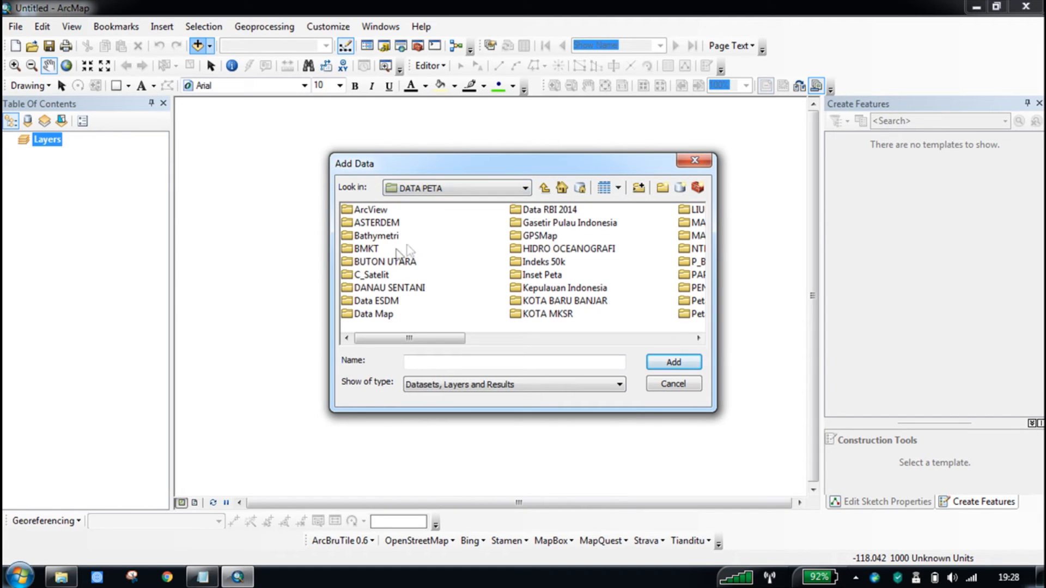
pyautogui.doubleClick(370, 274)
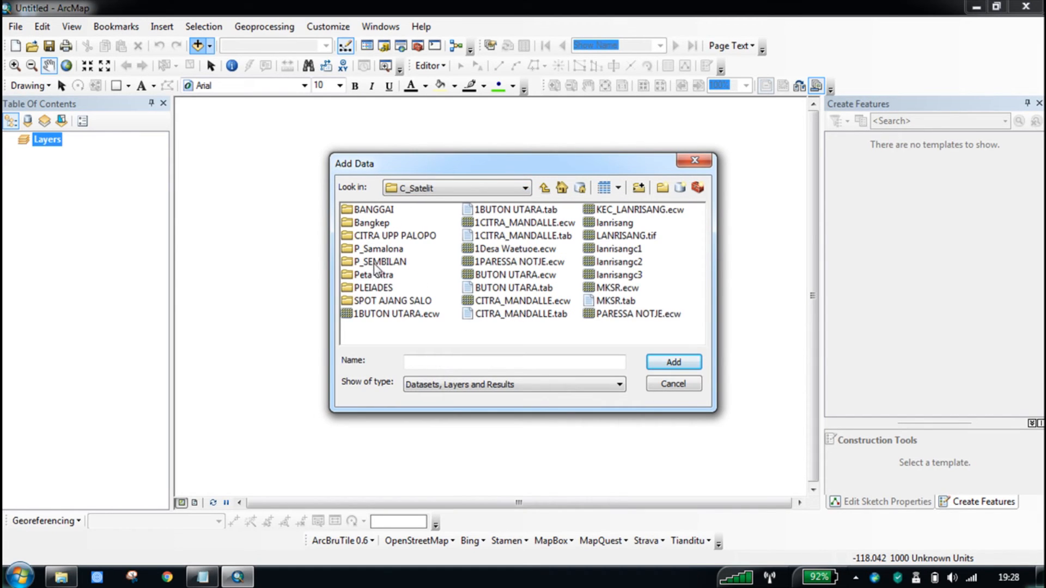
pyautogui.click(374, 275)
pyautogui.doubleClick(374, 287)
pyautogui.click(394, 213)
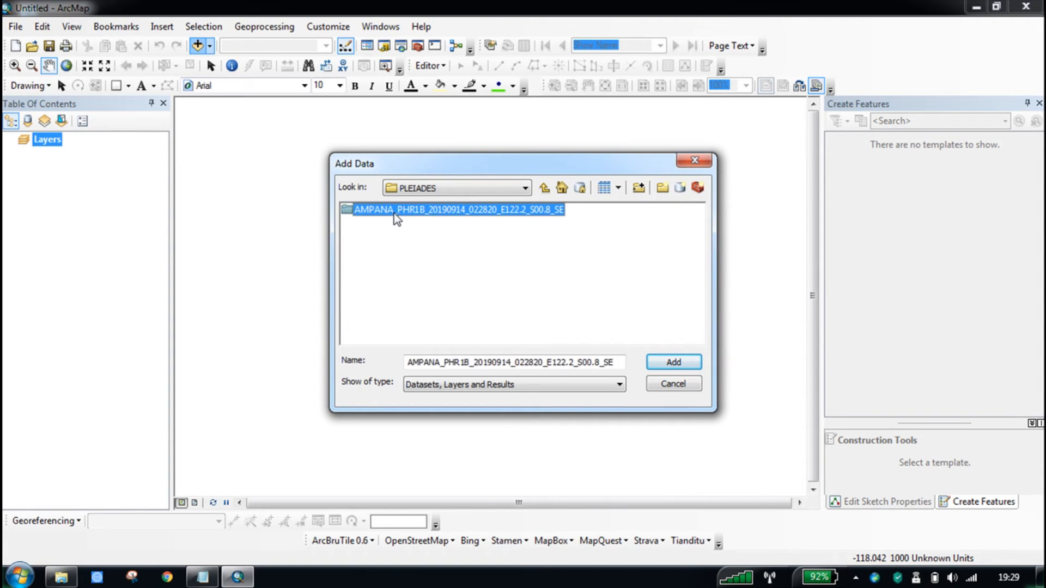
pyautogui.doubleClick(394, 214)
pyautogui.doubleClick(394, 213)
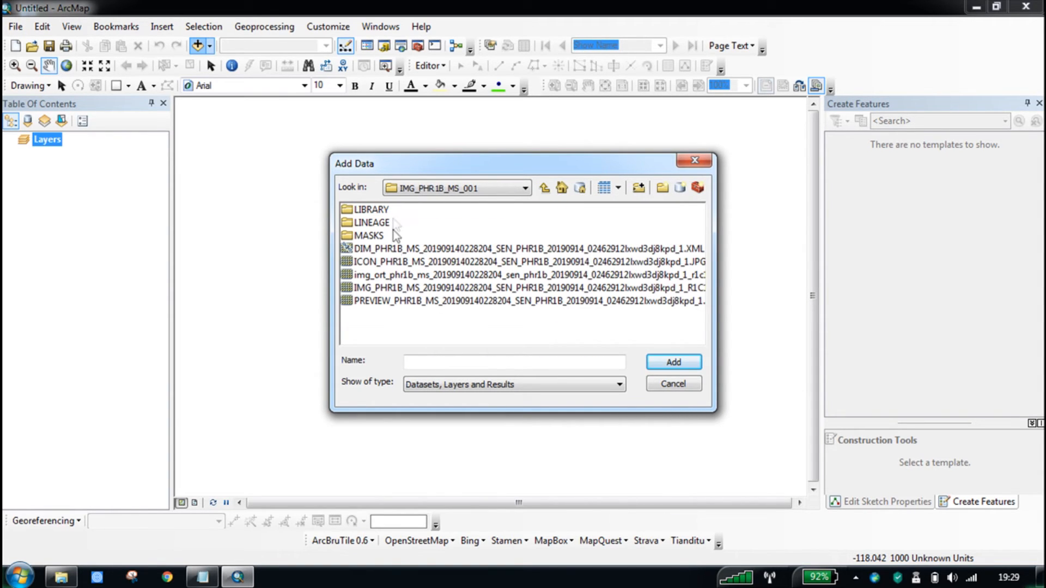
pyautogui.click(394, 275)
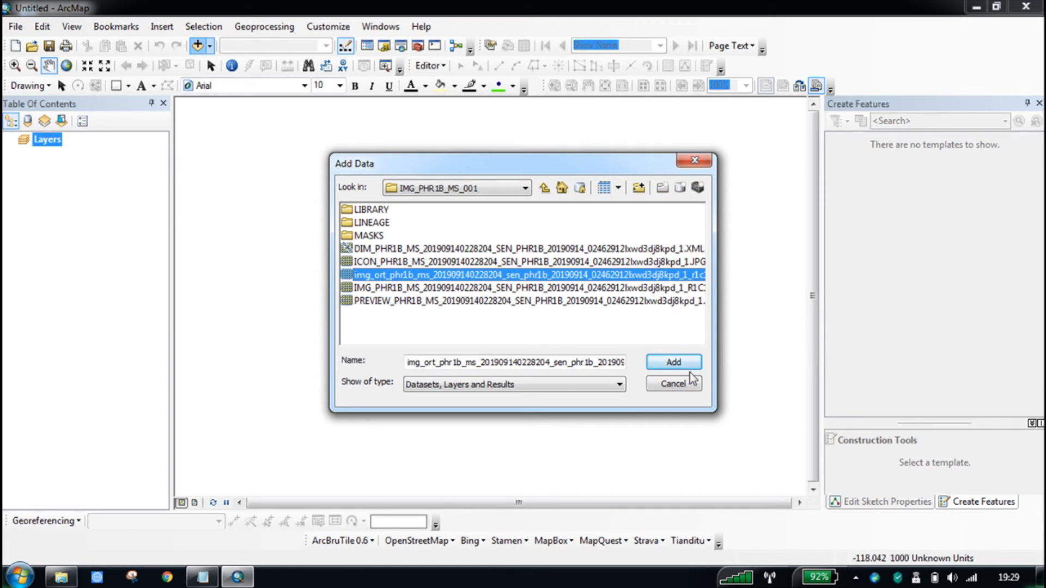
pyautogui.click(662, 357)
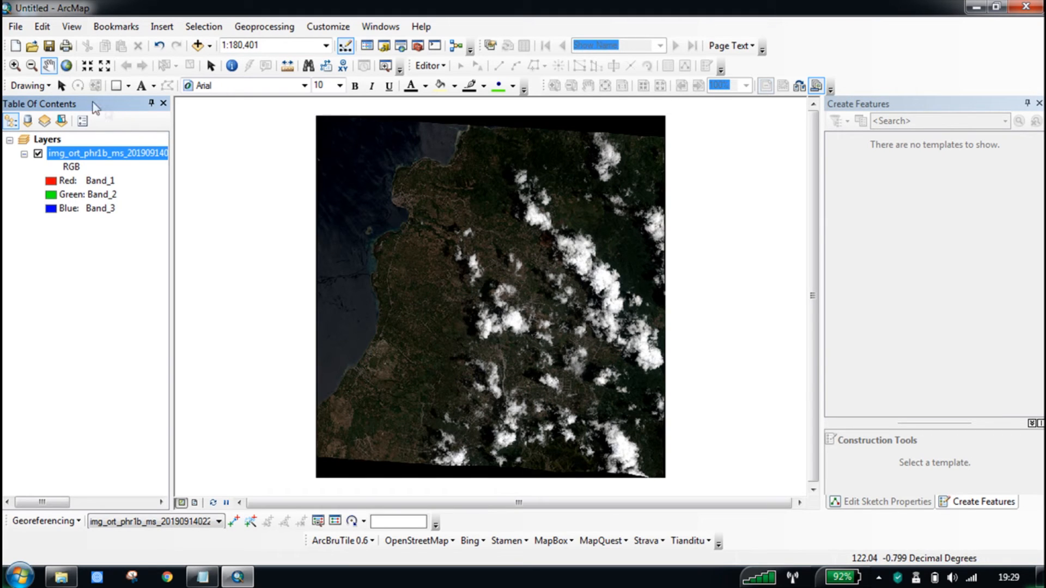
# Examine the orthorectified image up close around the coastal ponds and at overview scales out to 1:250,000.
pyautogui.click(15, 65)
pyautogui.click(419, 390)
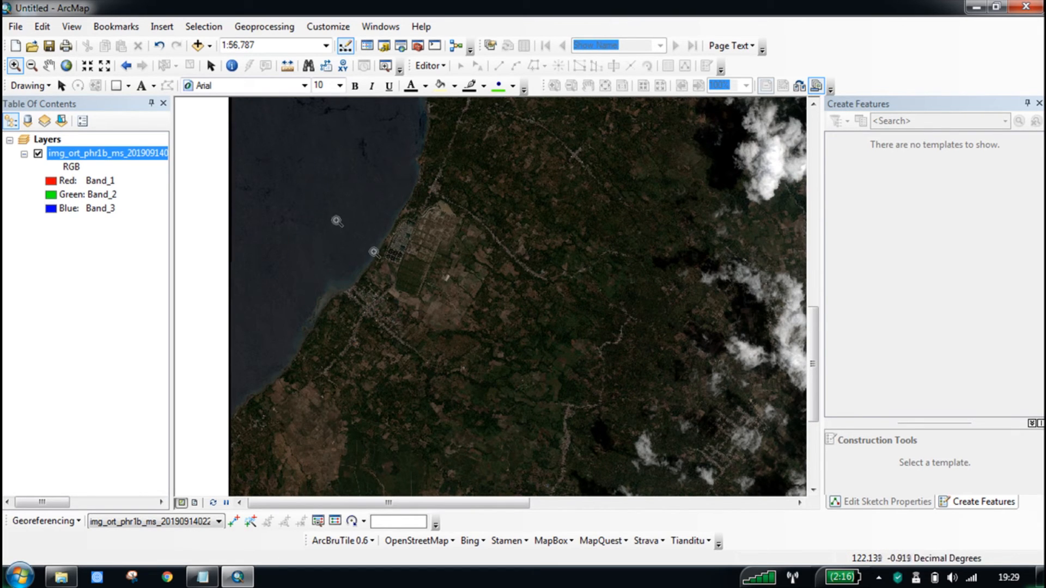
pyautogui.moveTo(337, 220); pyautogui.dragTo(435, 303)
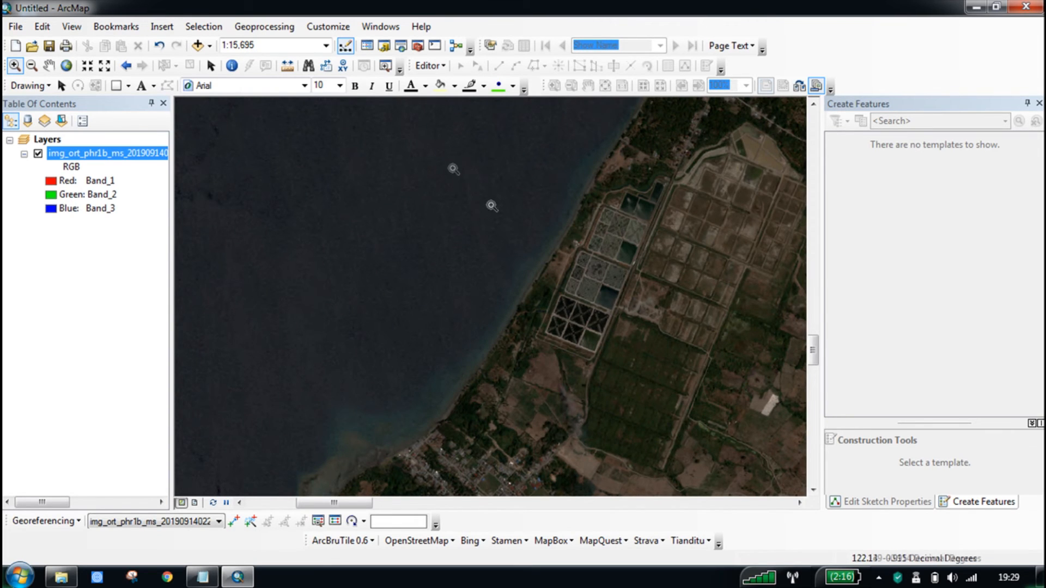
pyautogui.moveTo(452, 168); pyautogui.dragTo(690, 361)
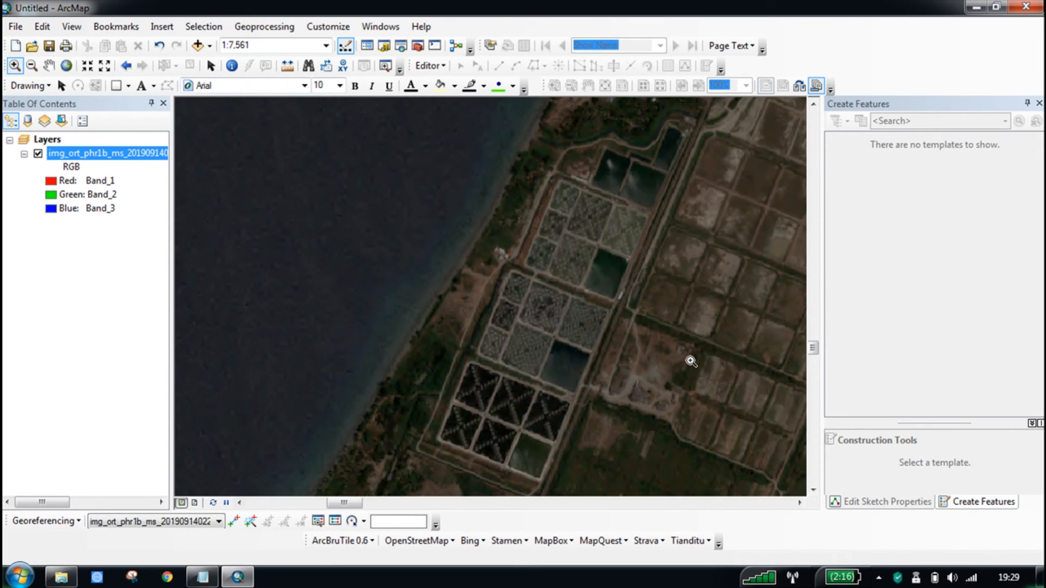
pyautogui.click(104, 66)
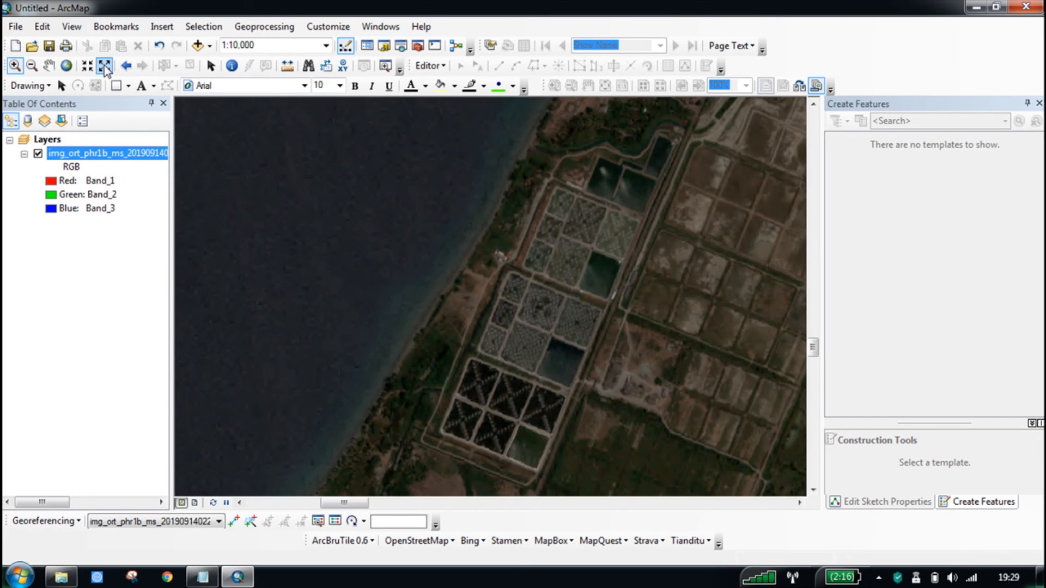
pyautogui.click(104, 64)
pyautogui.click(104, 64)
pyautogui.click(104, 64)
pyautogui.click(103, 64)
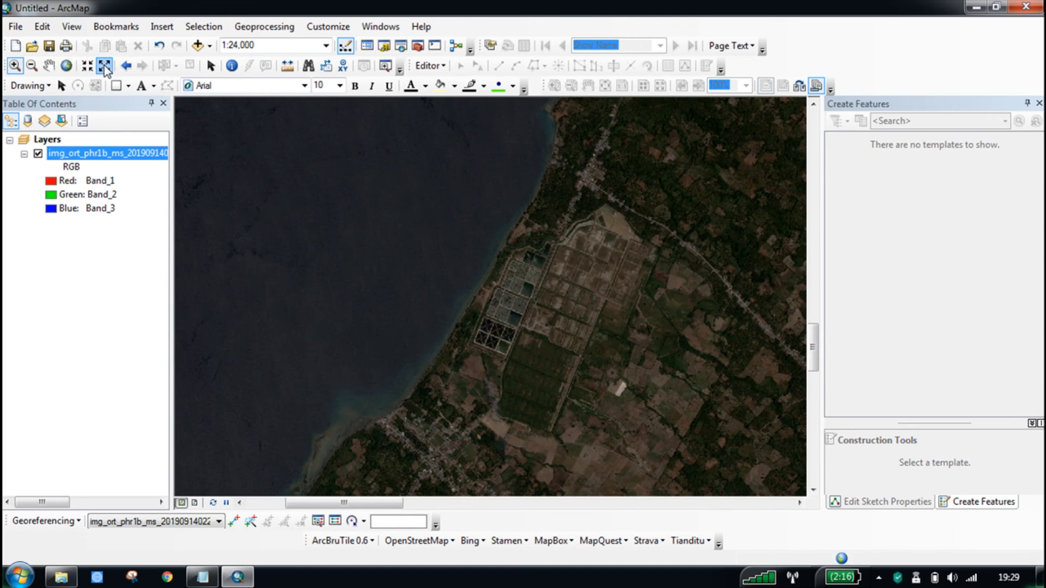
pyautogui.click(103, 64)
pyautogui.click(103, 65)
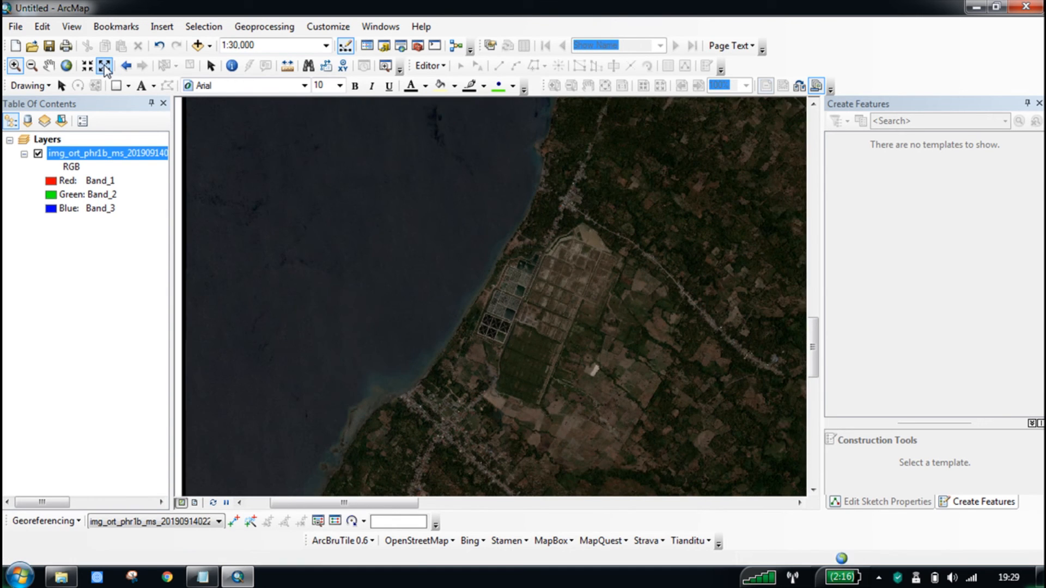
pyautogui.click(103, 64)
pyautogui.click(103, 64)
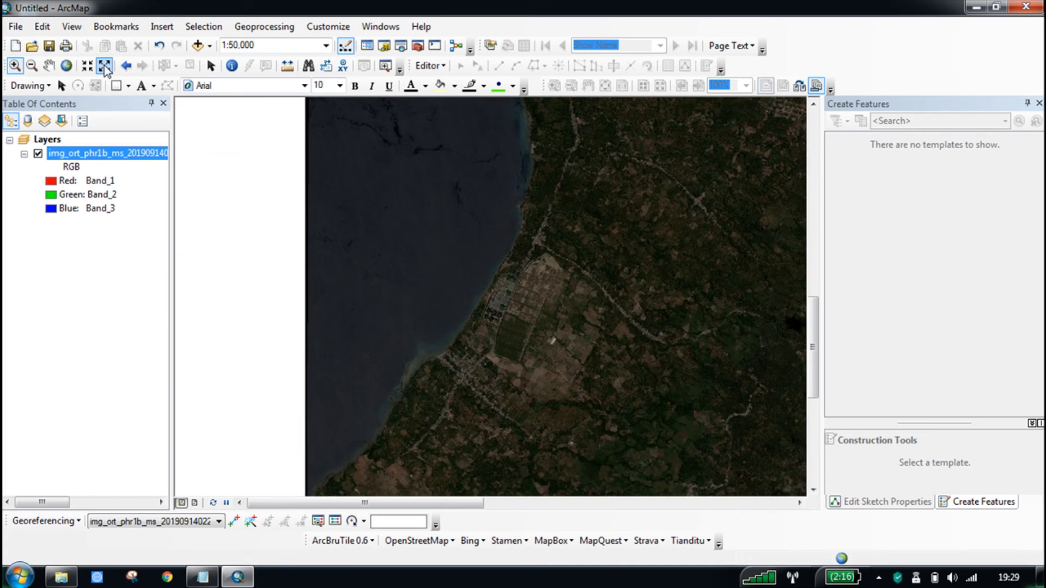
pyautogui.click(103, 64)
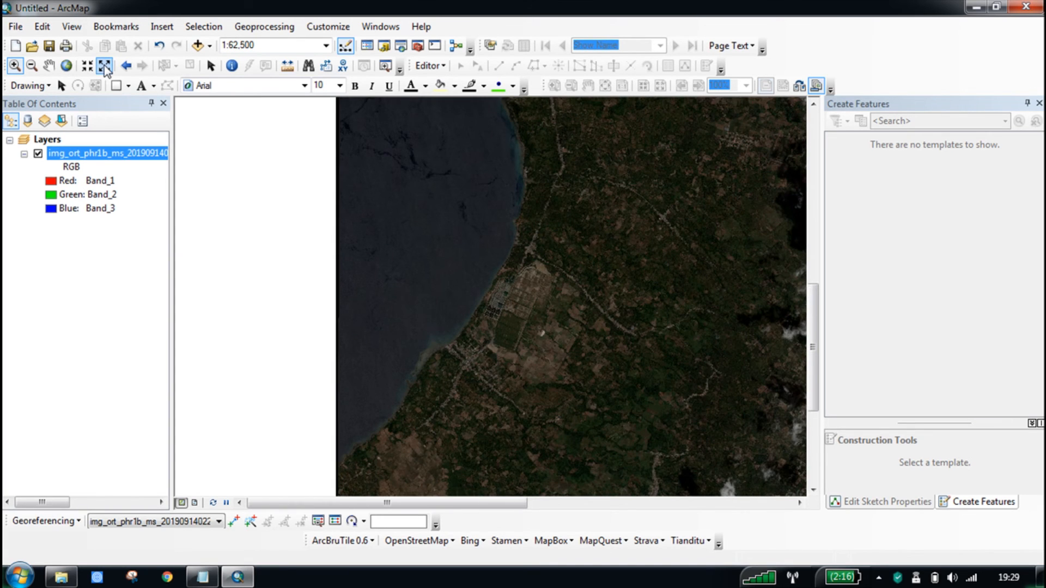
pyautogui.click(104, 65)
pyautogui.click(103, 65)
pyautogui.click(104, 65)
pyautogui.click(104, 64)
pyautogui.click(104, 64)
pyautogui.click(104, 64)
pyautogui.click(103, 64)
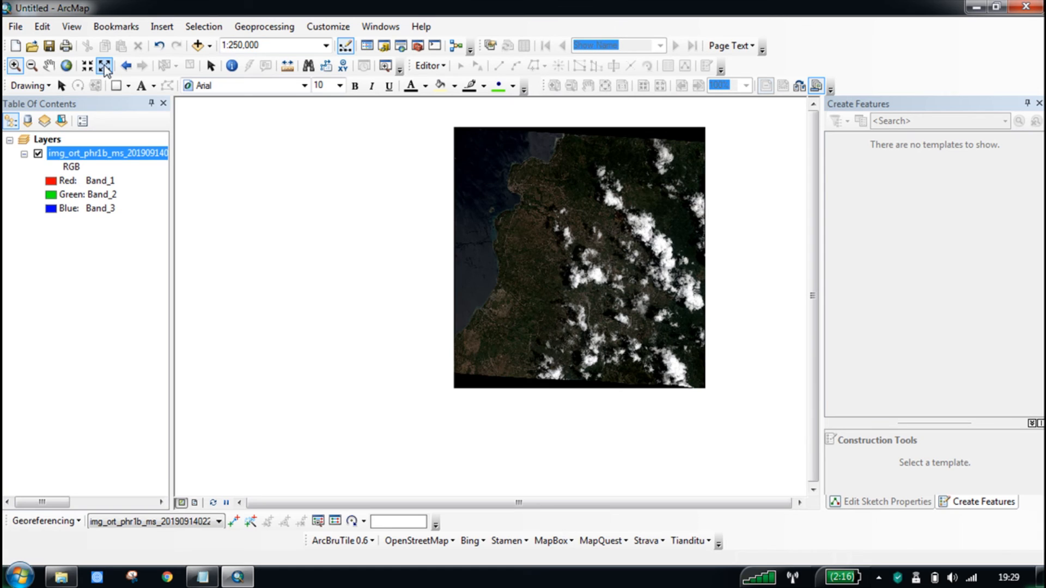
# Add the Bing Aerial basemap to the map.
pyautogui.click(478, 540)
pyautogui.click(488, 506)
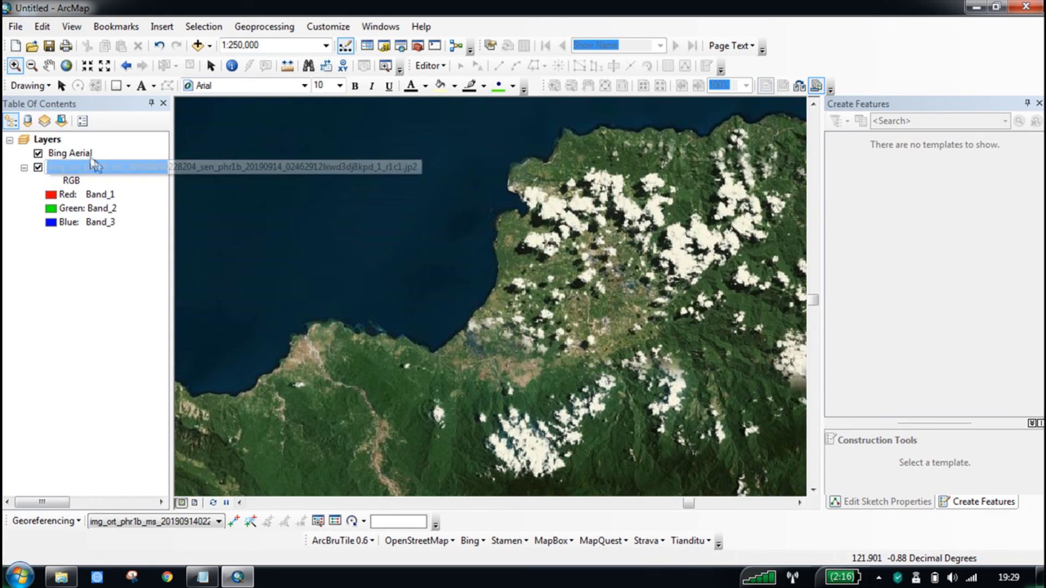
# Move the Bing Aerial layer below the orthorectified image and compare their coastline and road alignment up close along the image's western edge.
pyautogui.moveTo(87, 157); pyautogui.dragTo(88, 229)
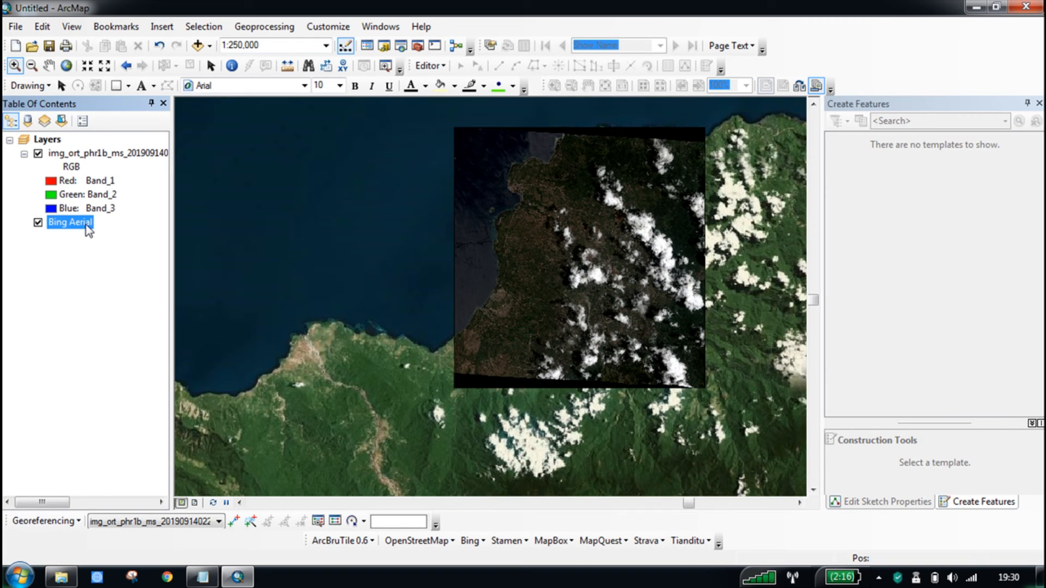
pyautogui.click(14, 65)
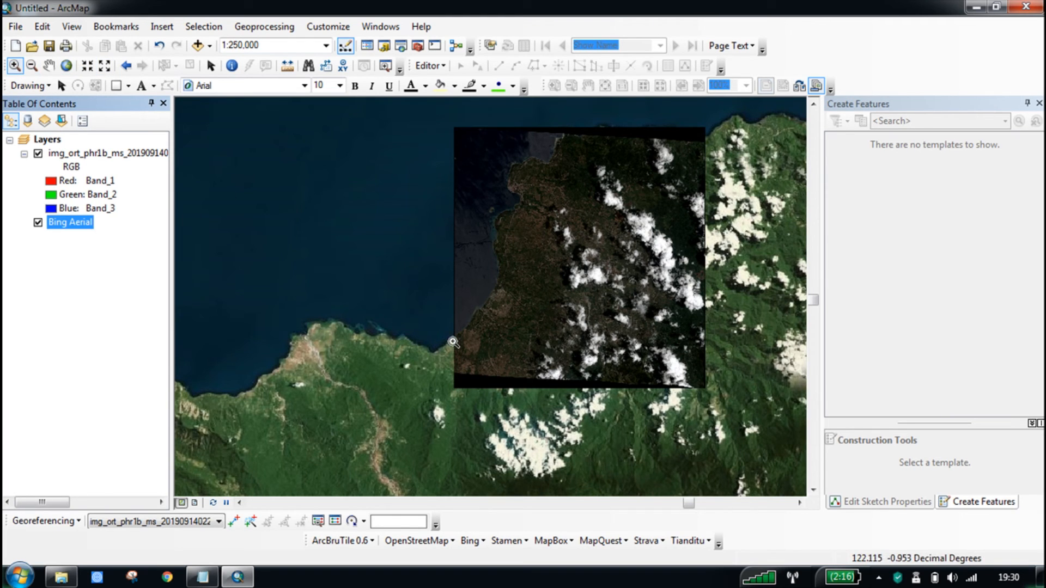
pyautogui.moveTo(422, 322); pyautogui.dragTo(478, 352)
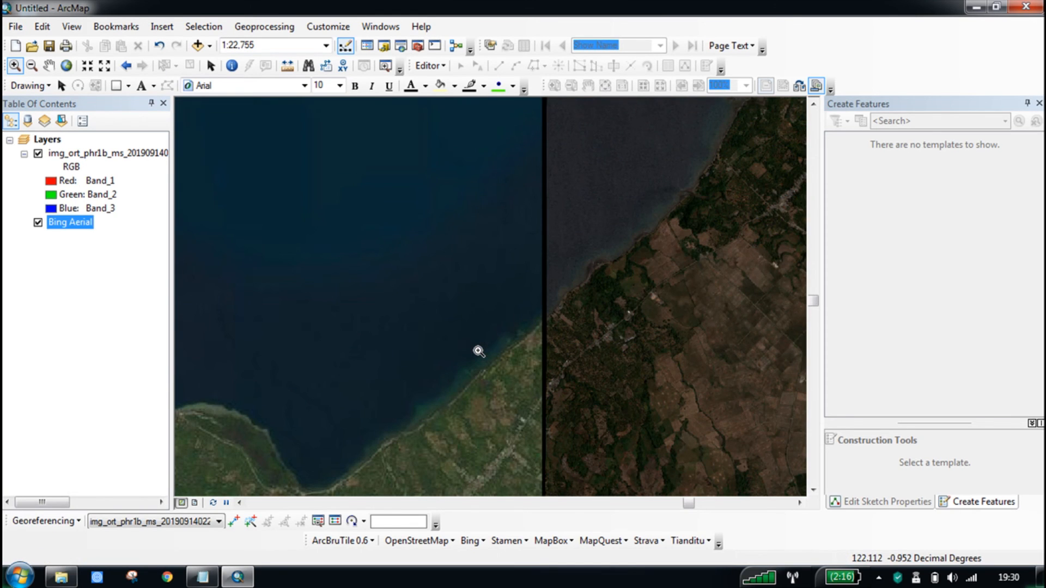
pyautogui.moveTo(460, 266); pyautogui.dragTo(647, 372)
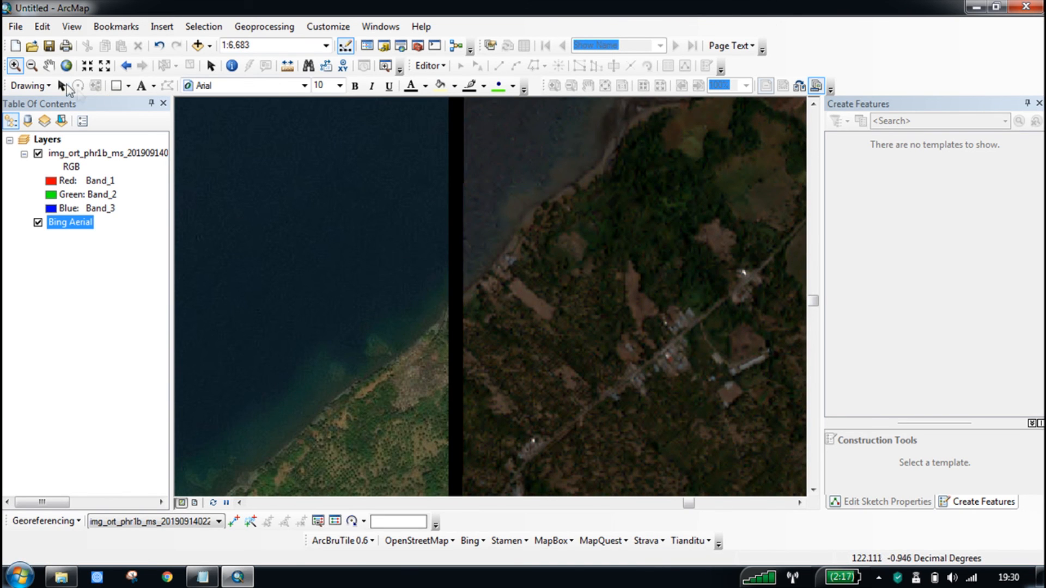
pyautogui.click(49, 66)
pyautogui.moveTo(451, 394); pyautogui.dragTo(449, 178)
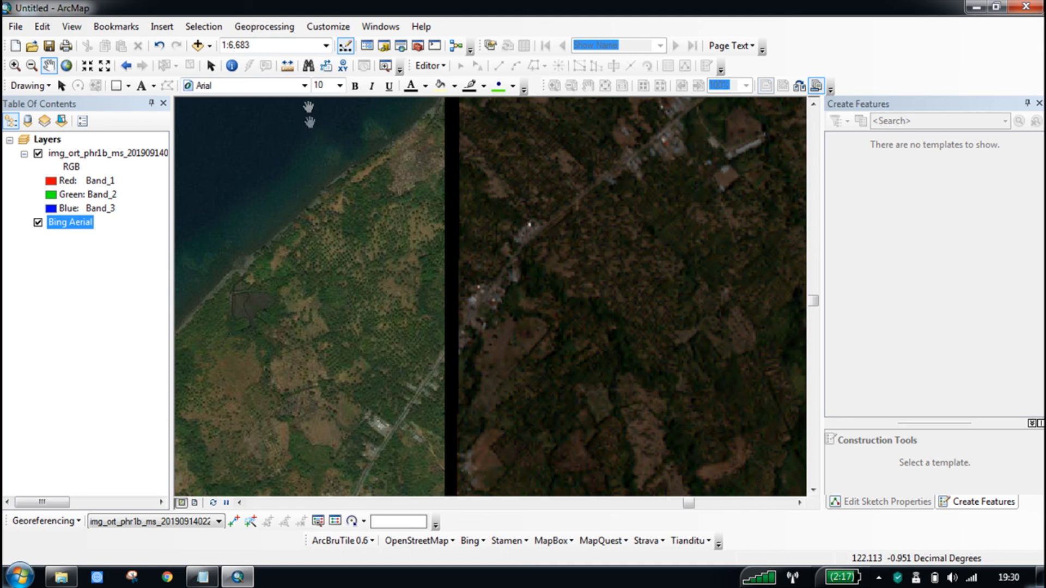
# Examine the orthorectified image's placement on the Bing Aerial basemap at overview scales of 1:100,000, 1:500,000 and 1:750,000, including the coast to the east.
pyautogui.click(325, 46)
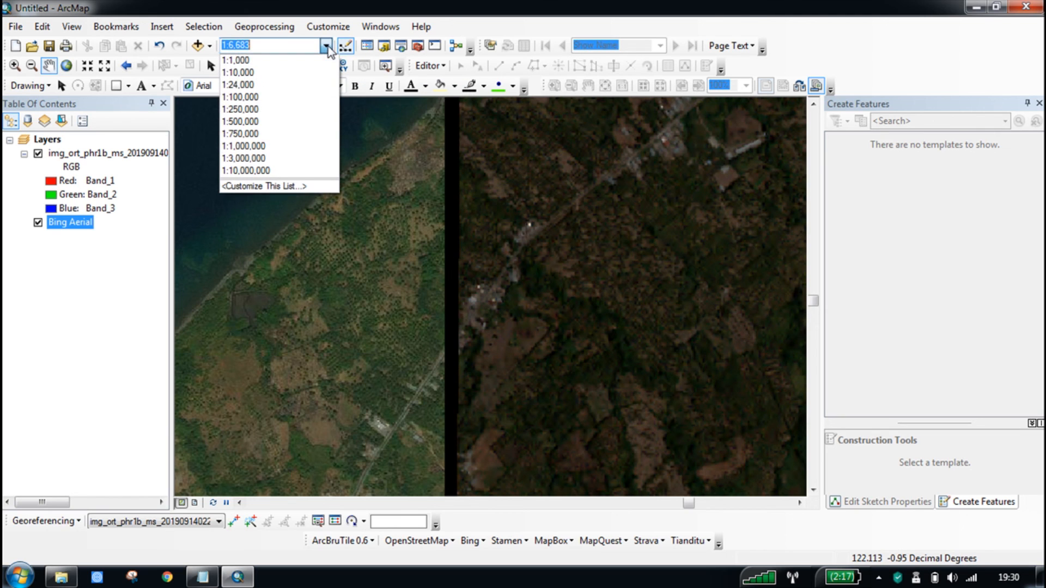
pyautogui.click(277, 100)
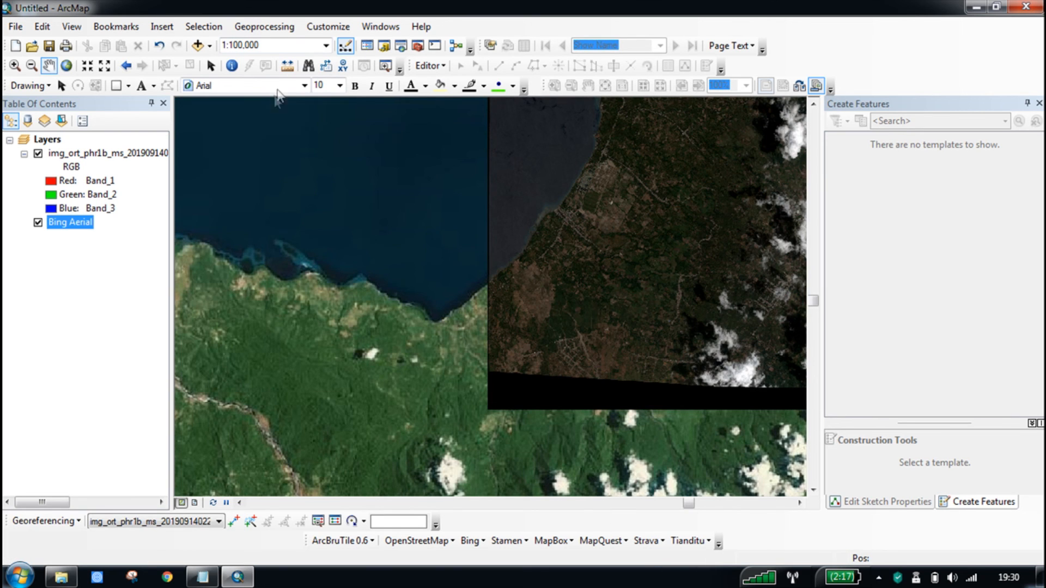
pyautogui.click(326, 45)
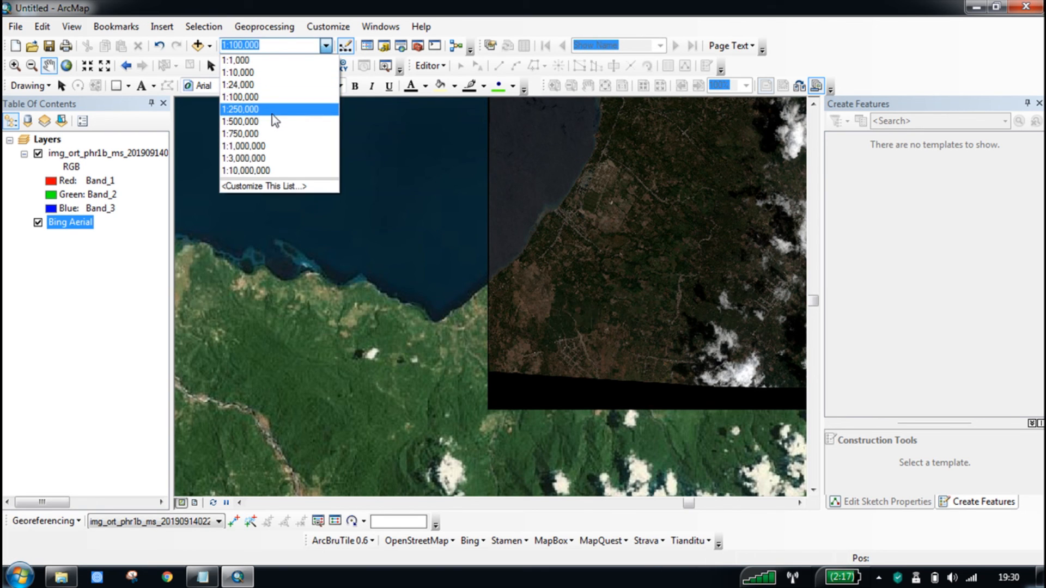
pyautogui.click(273, 121)
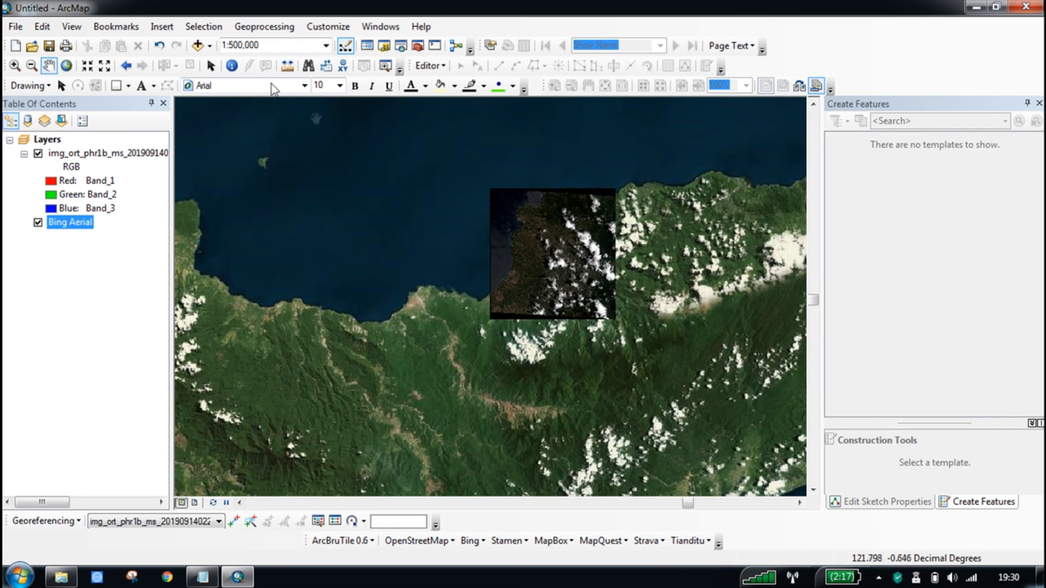
pyautogui.click(324, 46)
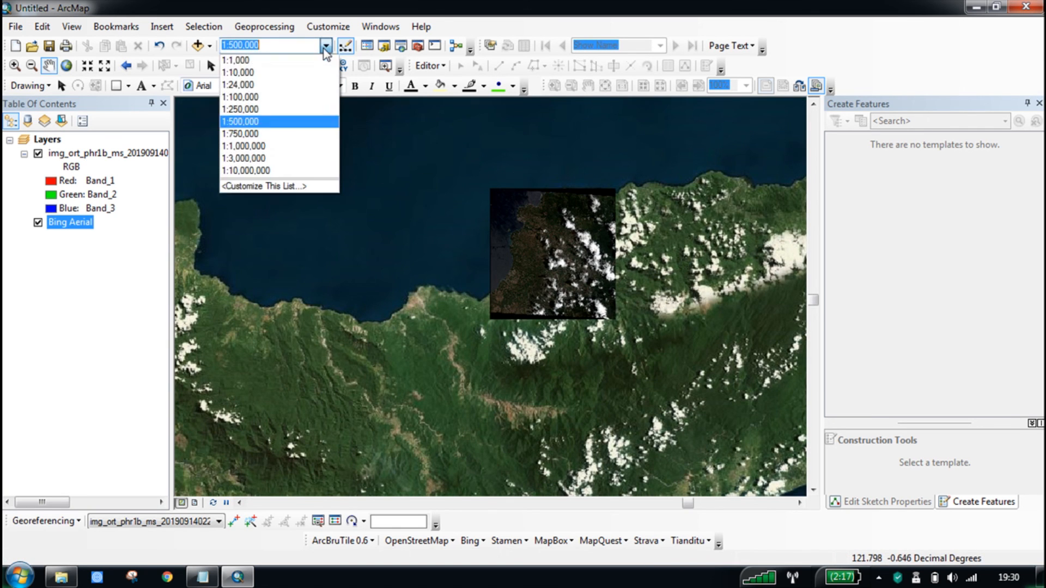
pyautogui.click(276, 136)
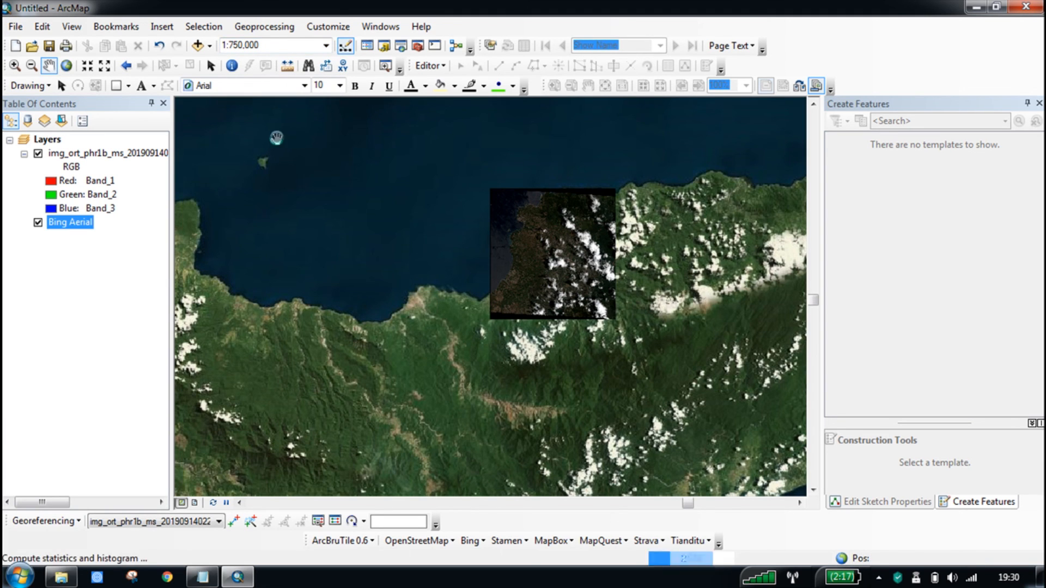
pyautogui.moveTo(621, 248); pyautogui.dragTo(479, 270)
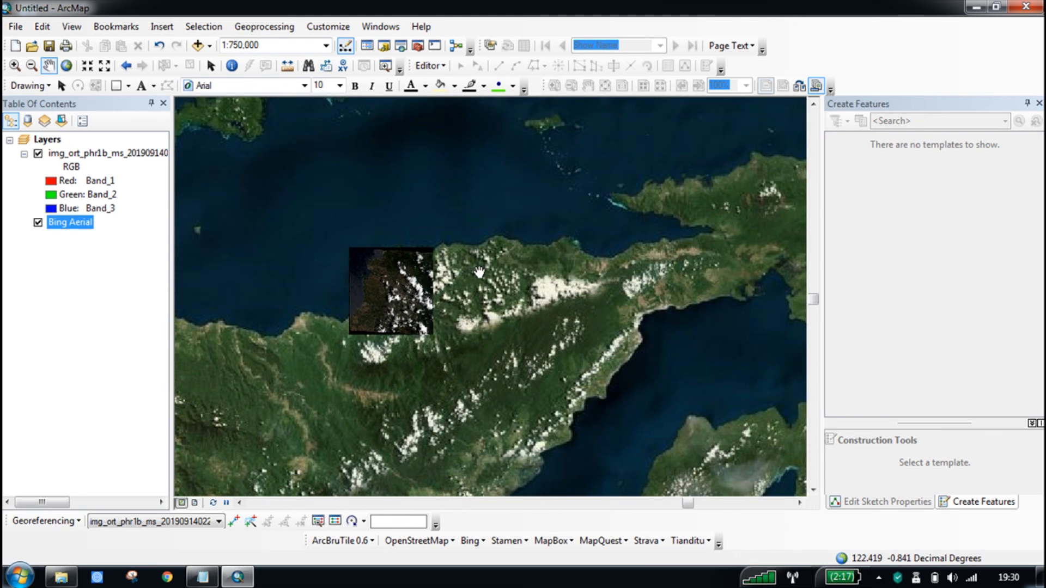
pyautogui.moveTo(552, 273); pyautogui.dragTo(497, 277)
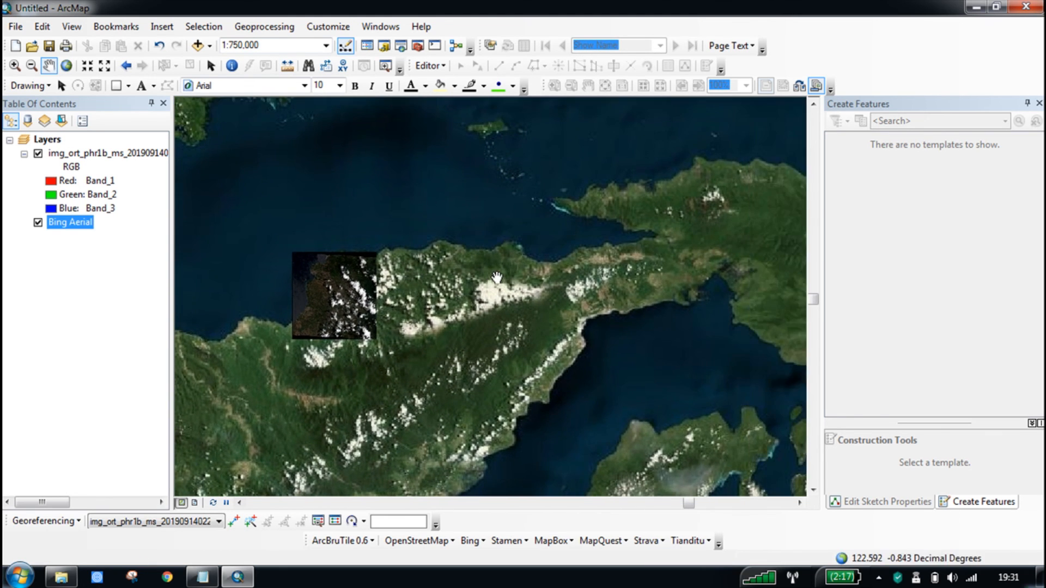